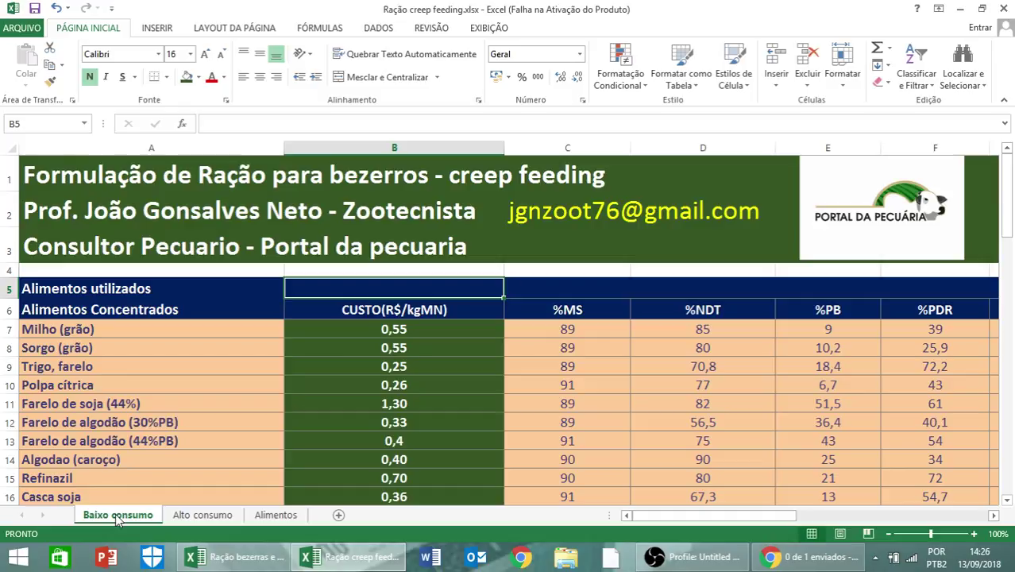
Step: On the Alto consumo sheet, remove the underline from the e-mail address in C2 and delete the second e-mail address in C3
click(203, 515)
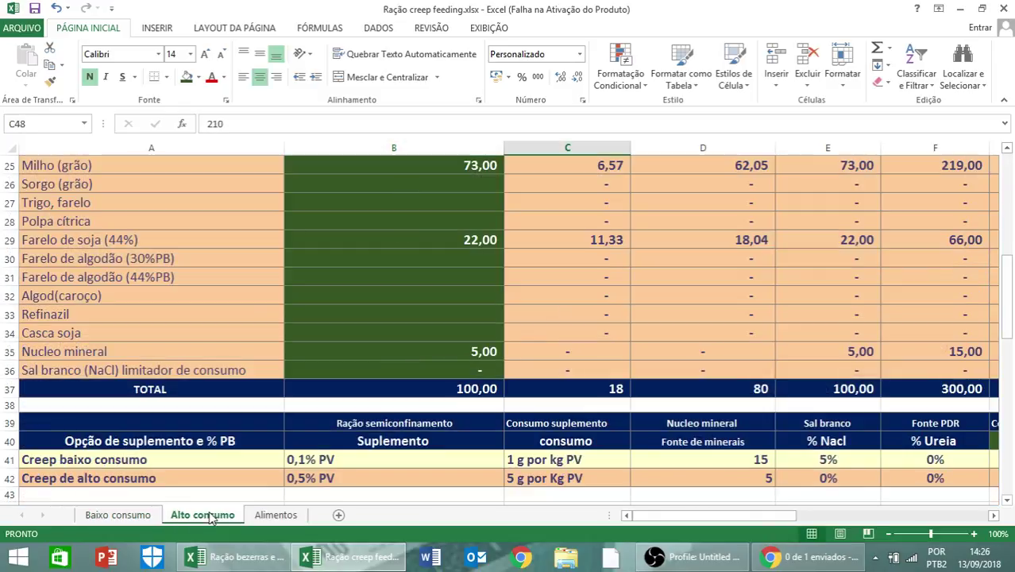
scroll(375, 304, up, 9)
scroll(375, 304, up, 1)
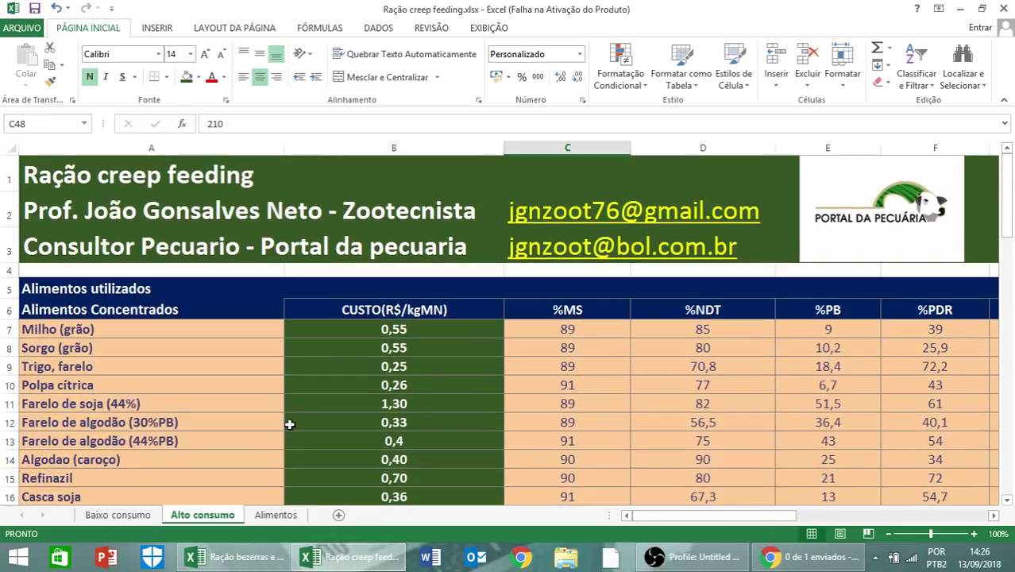
click(771, 209)
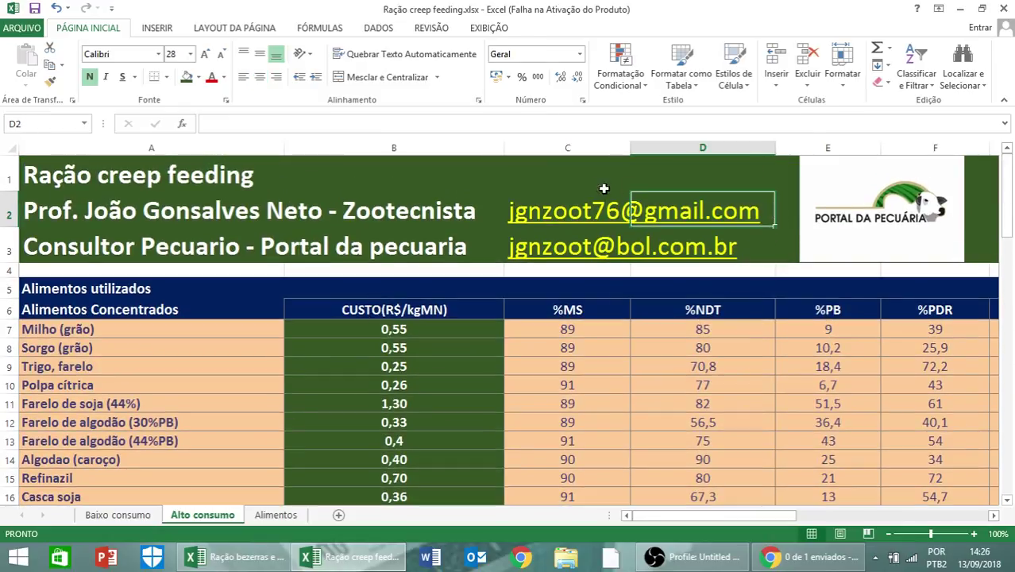
click(559, 178)
key(Down)
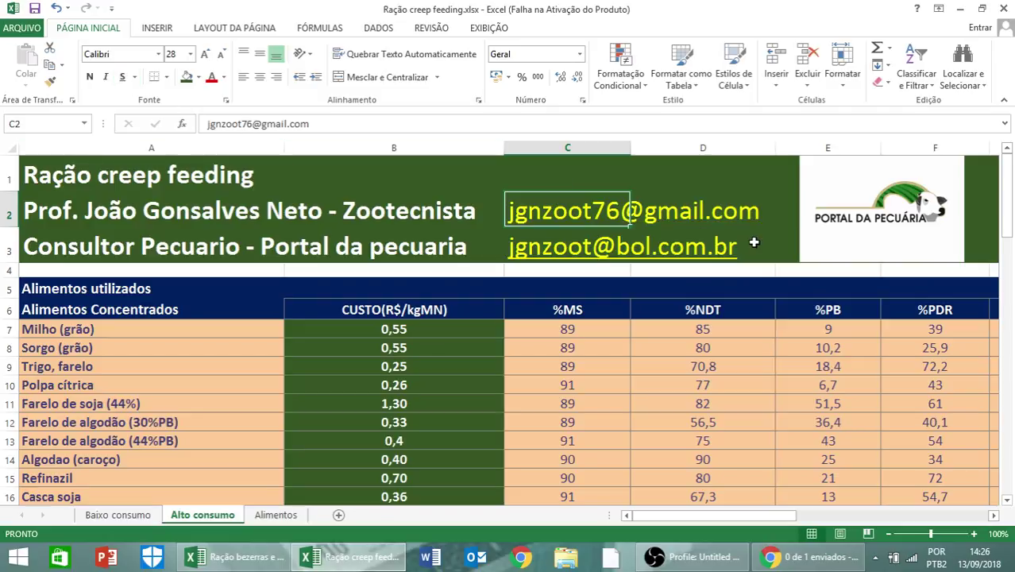
key(Down)
key(Delete)
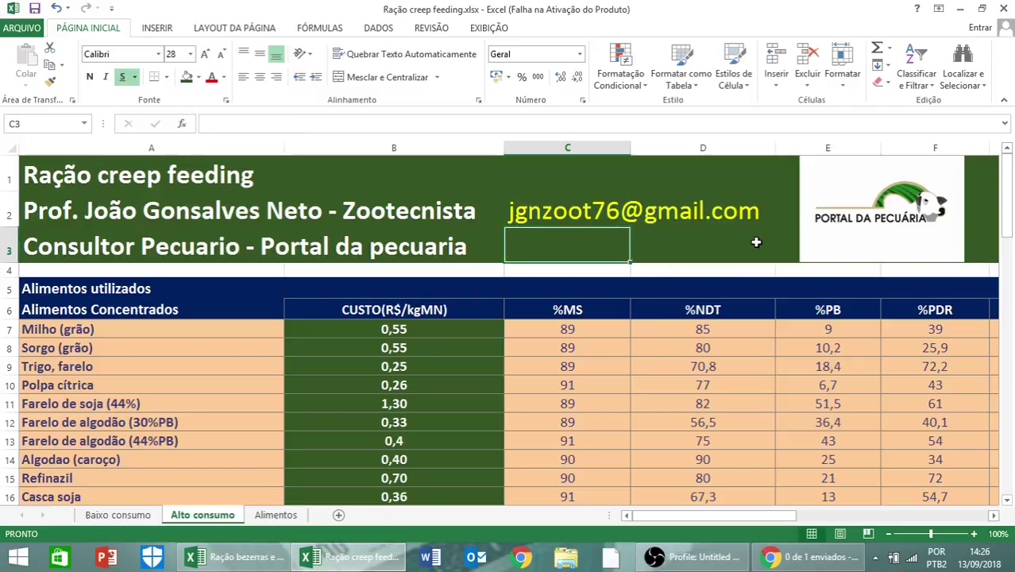
Step: Return to the Baixo consumo sheet and dismiss the Canal do Boi notifications covering the table
click(117, 515)
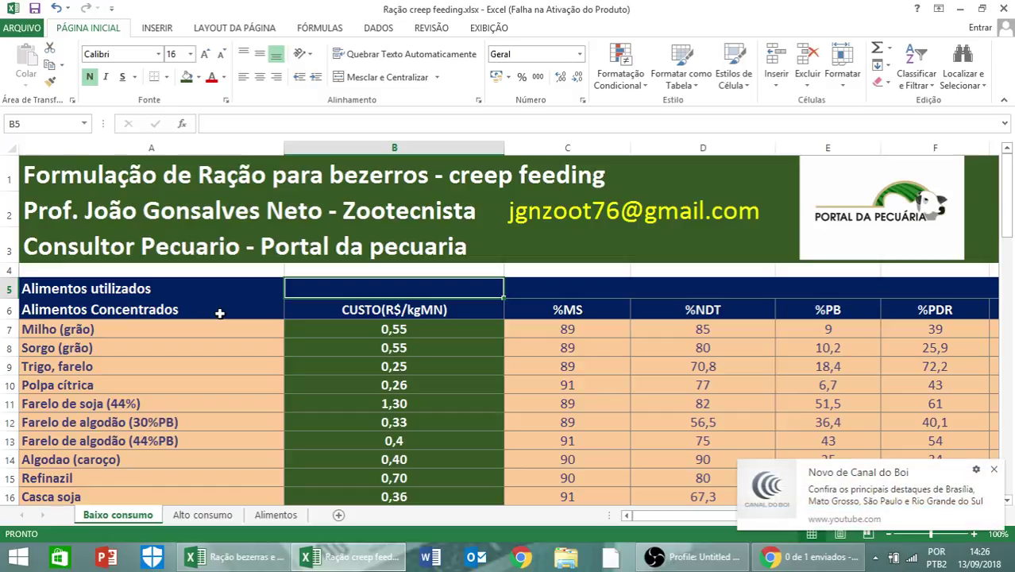
click(992, 469)
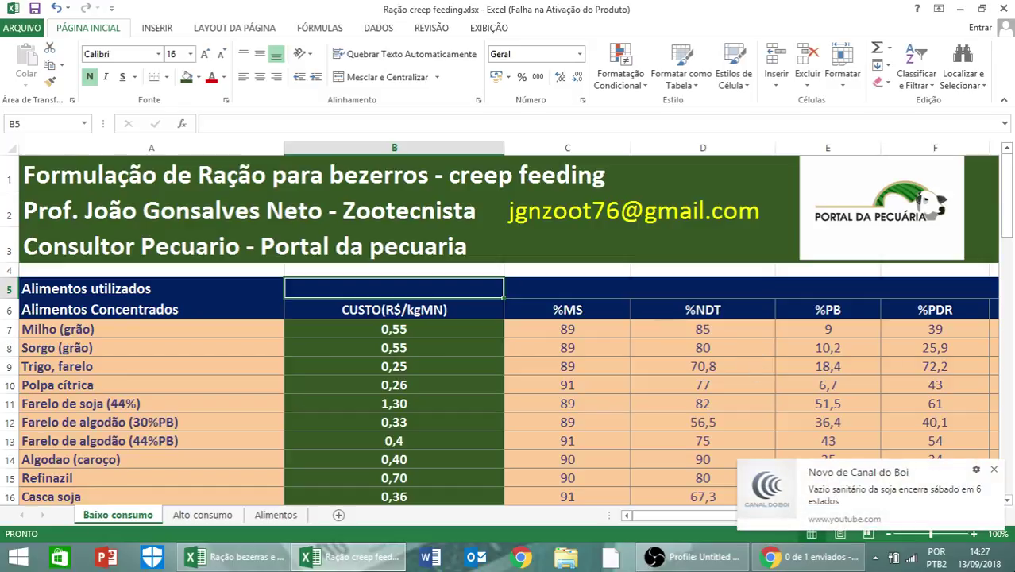
mouse_move(1008, 556)
click(970, 469)
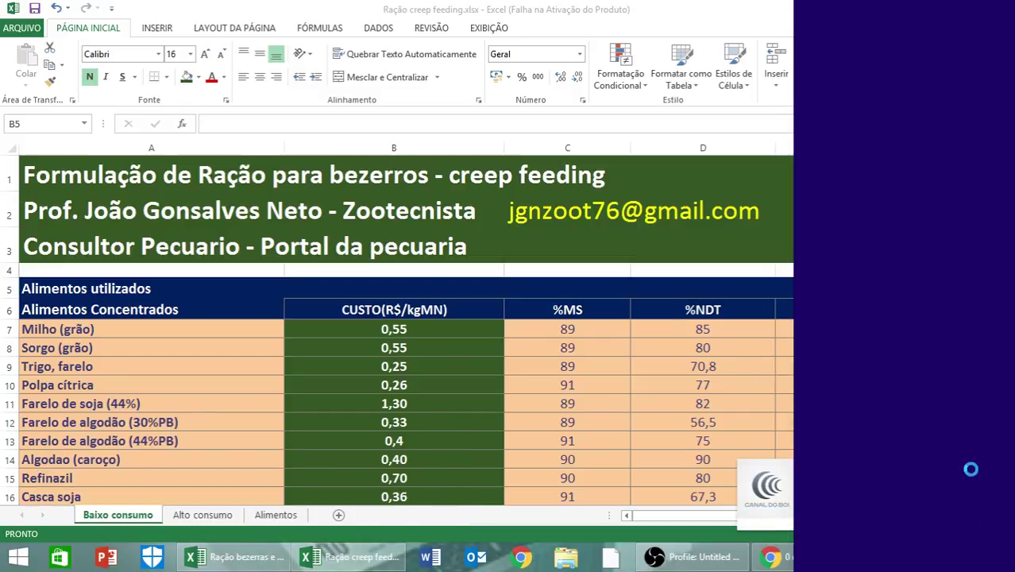
click(656, 412)
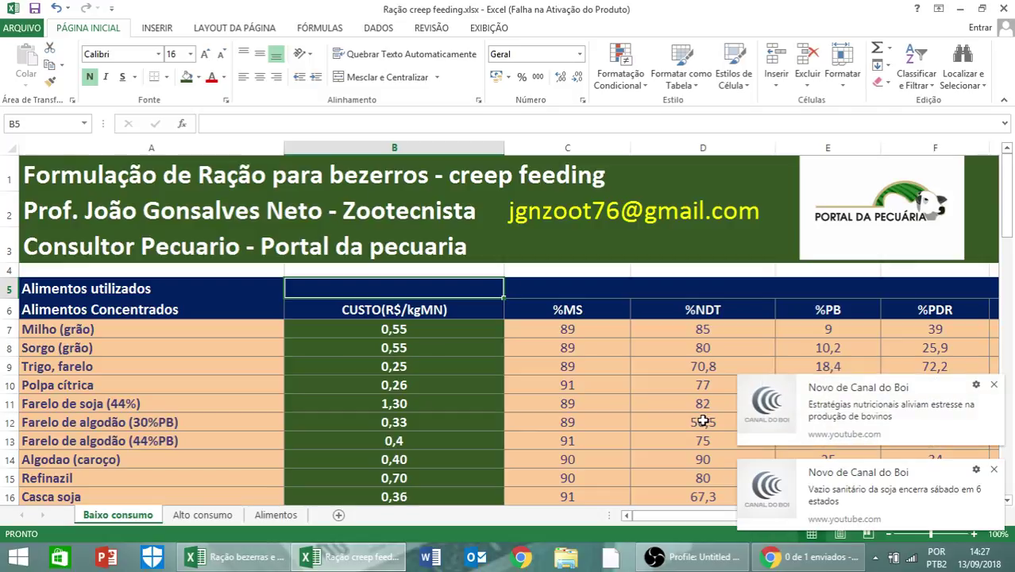
click(992, 470)
click(993, 470)
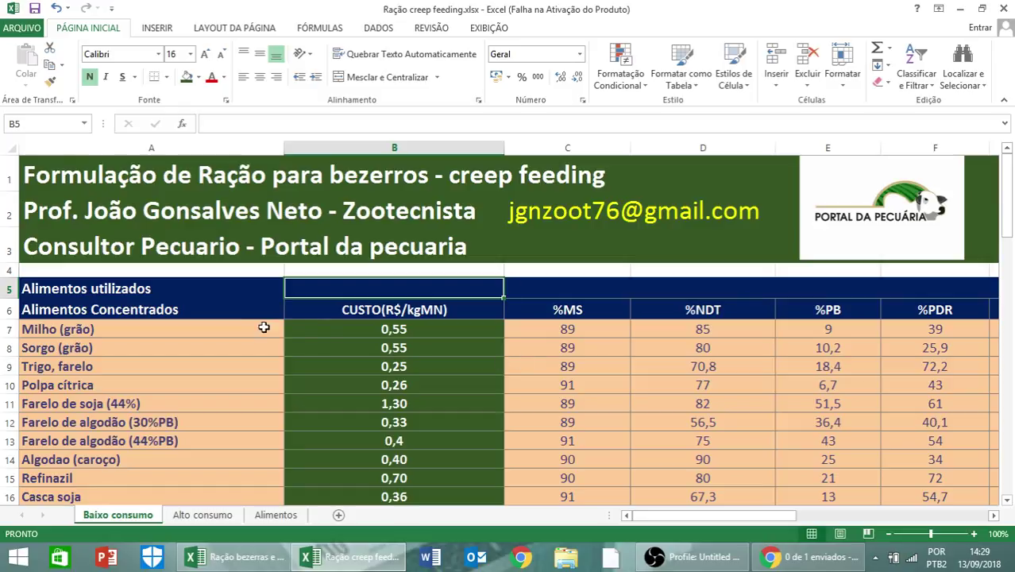
Step: Review the urea, white salt, ammonium sulphate and sulphur entries in the list of concentrate feeds
scroll(310, 342, down, 1)
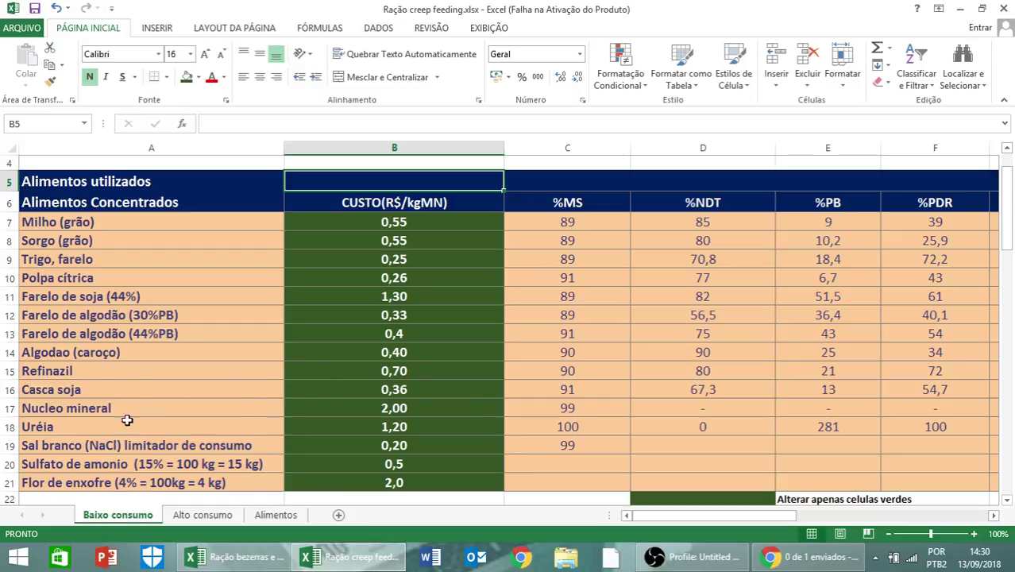
click(212, 428)
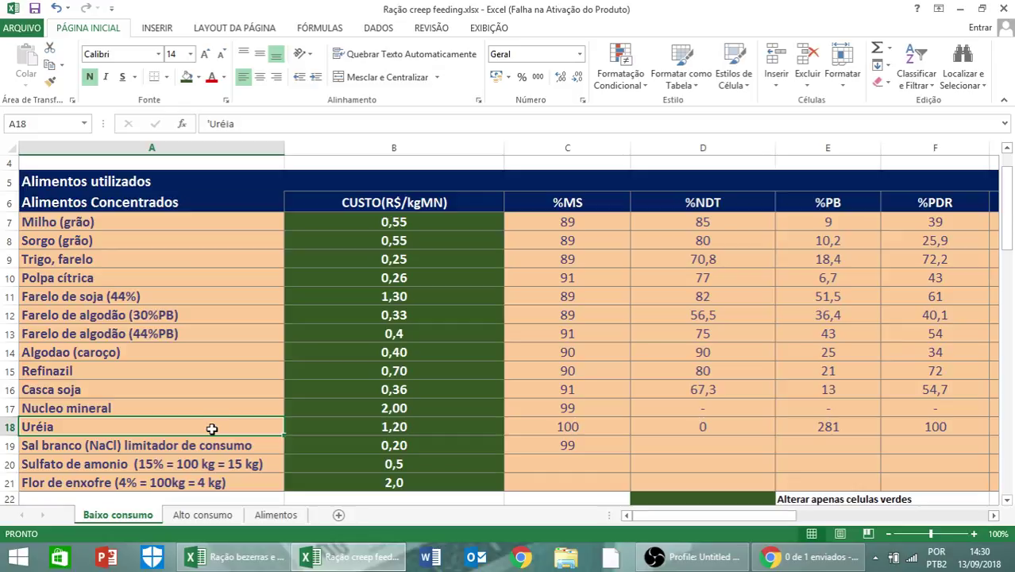
click(221, 446)
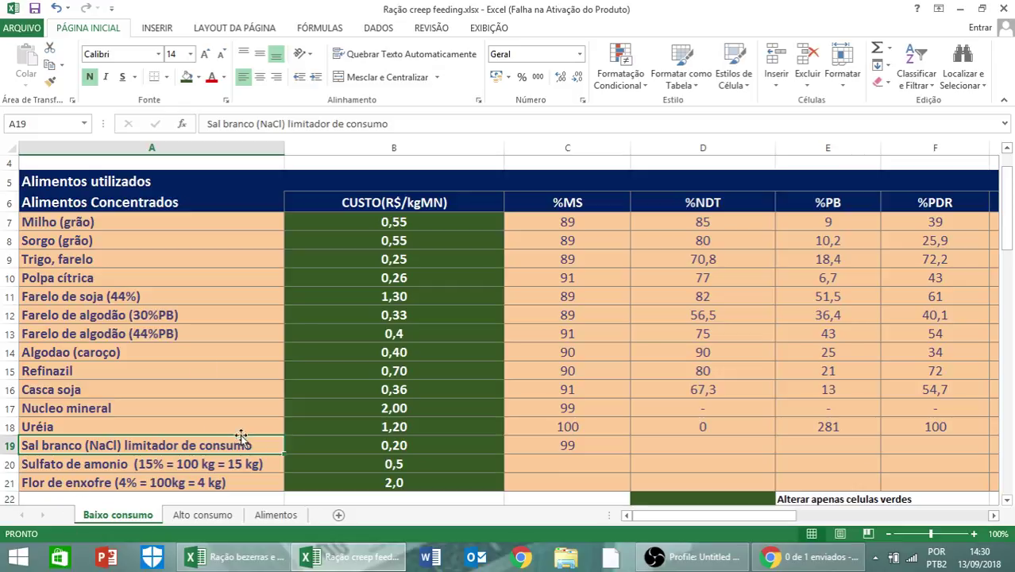
scroll(238, 429, down, 1)
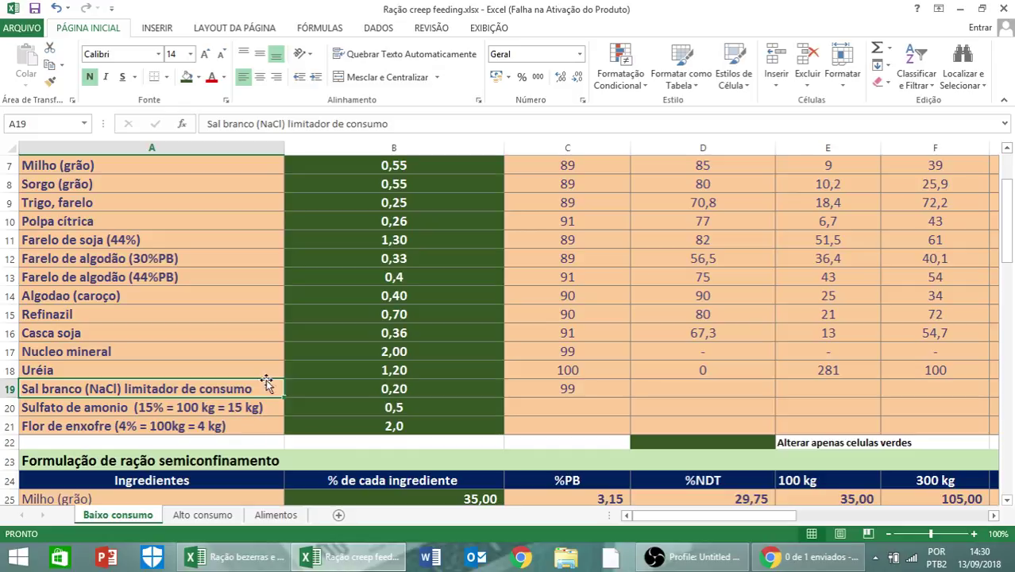
click(93, 410)
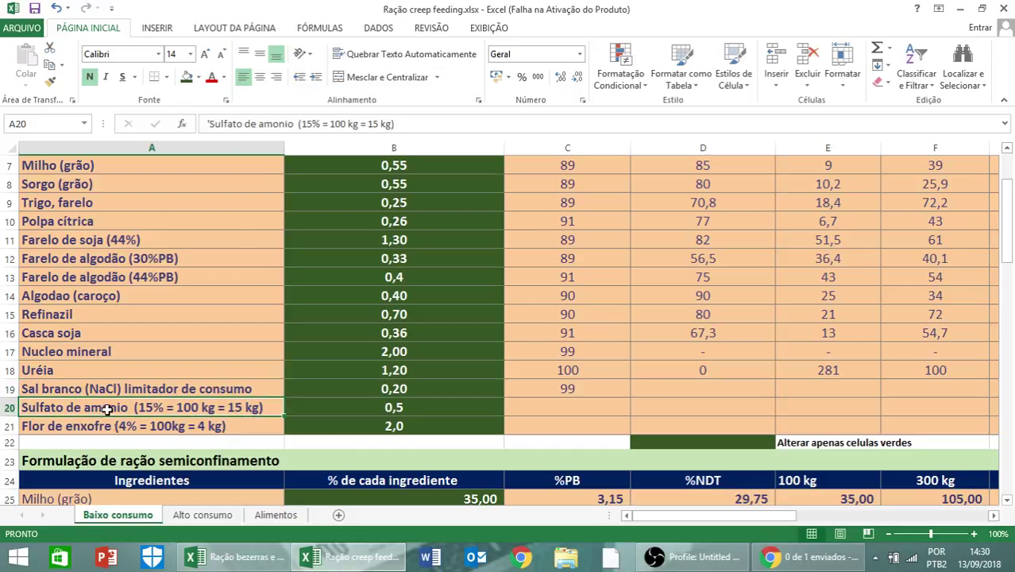
click(115, 425)
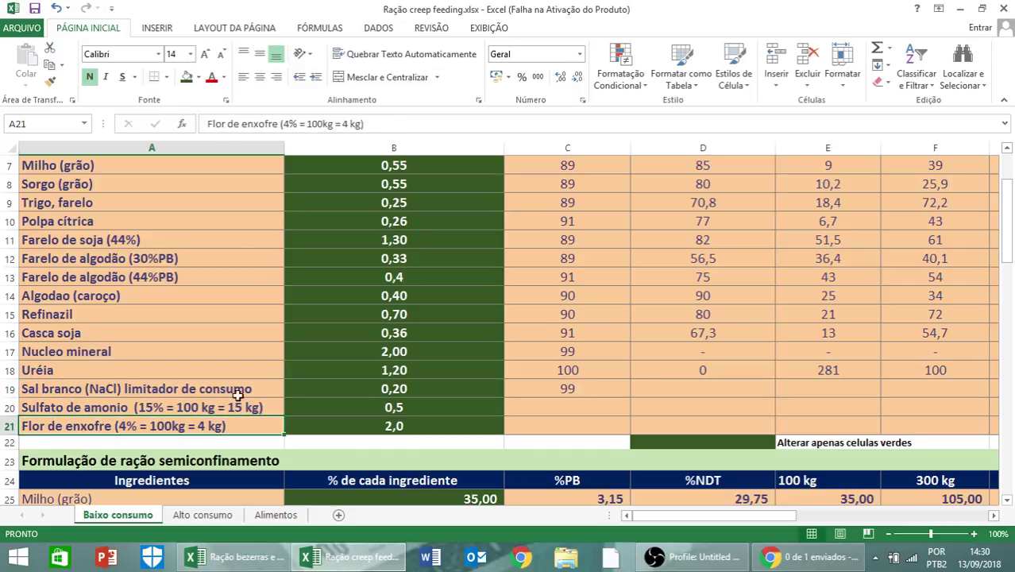
Step: Examine the low- and high-consumption creep options, comparing their supplement level, intake per kg of body weight and mineral source percentage
scroll(242, 387, down, 4)
scroll(249, 384, down, 1)
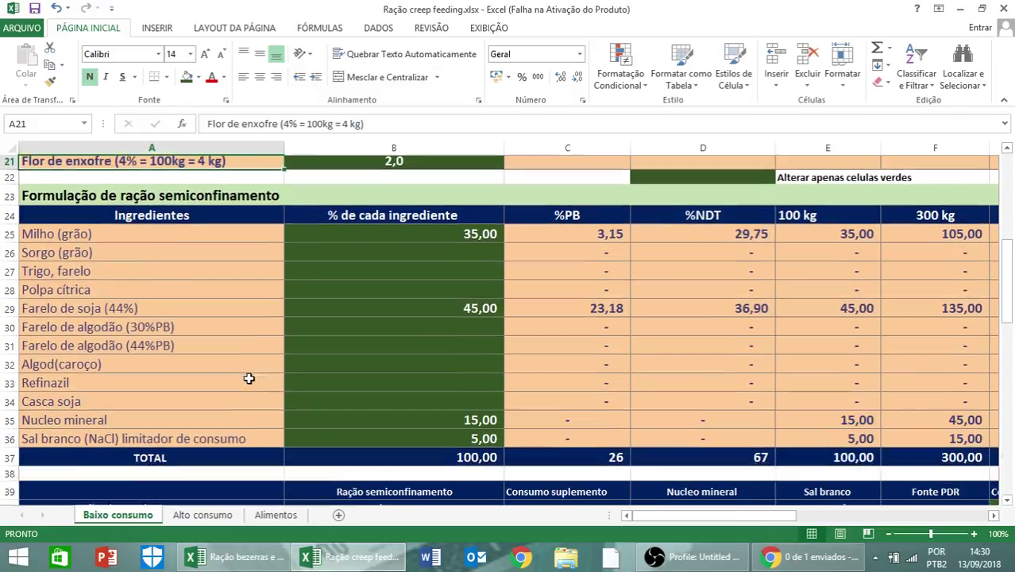
scroll(564, 310, down, 3)
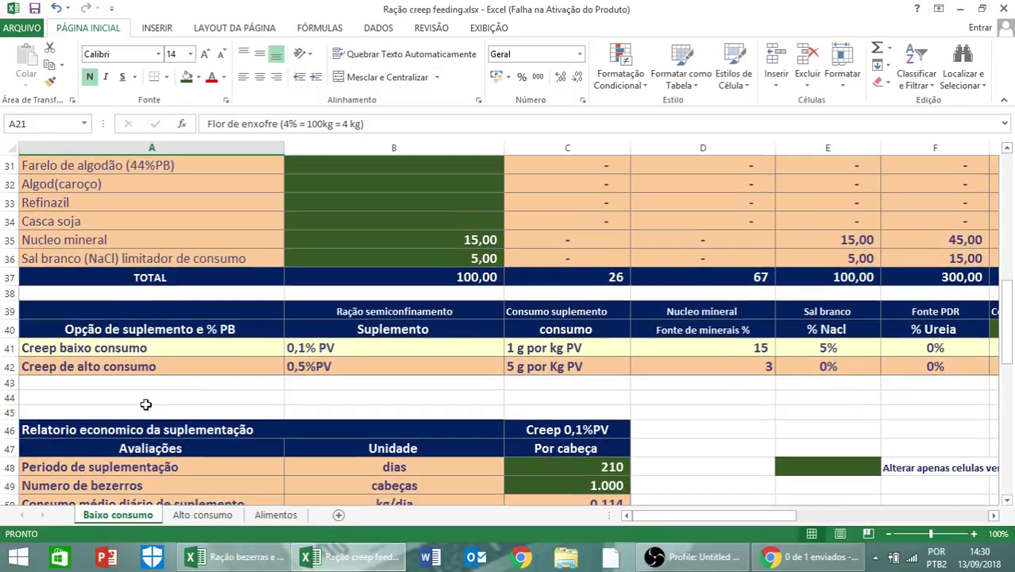
click(199, 347)
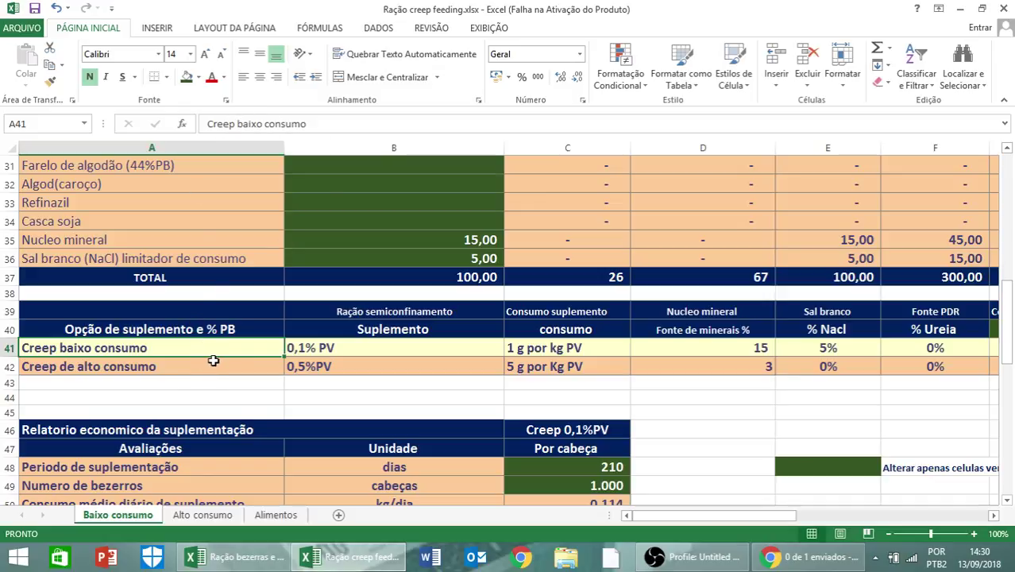
click(334, 348)
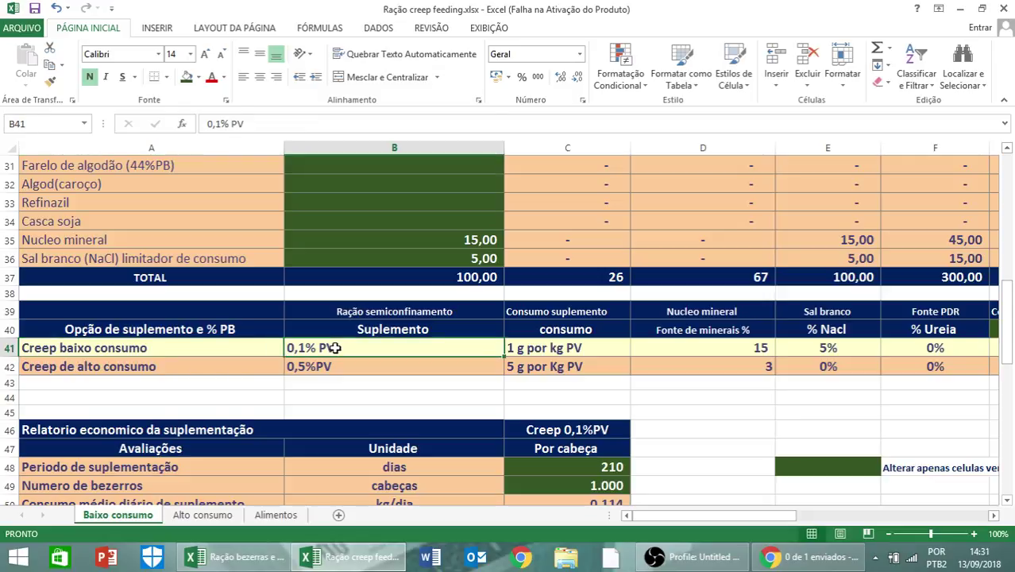
click(560, 347)
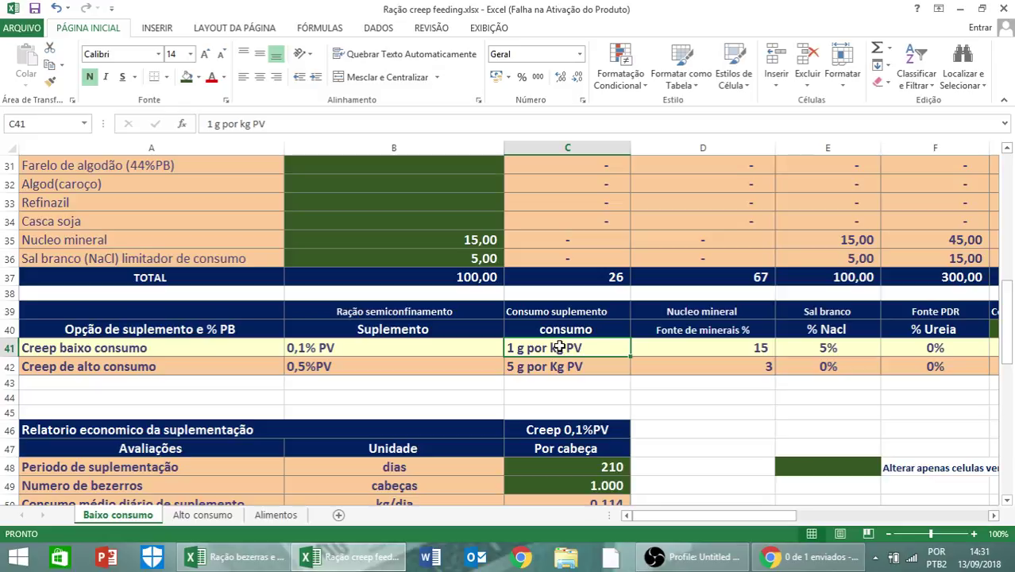
click(181, 365)
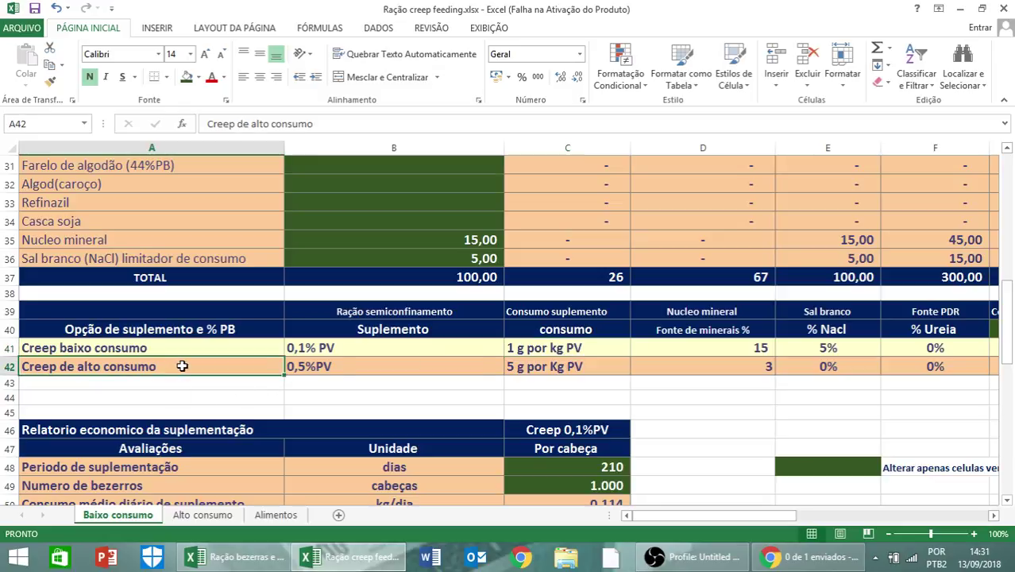
click(311, 368)
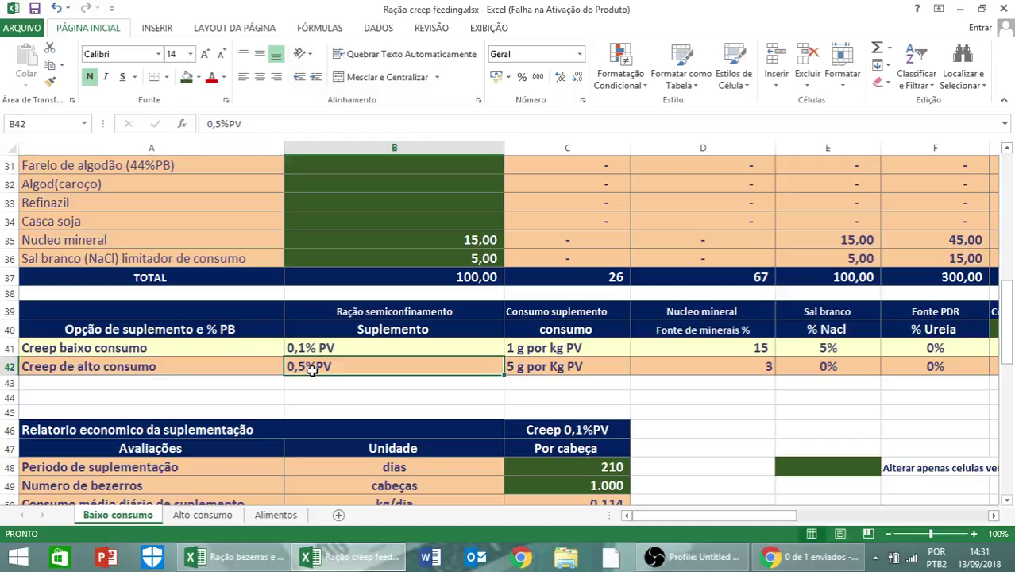
click(555, 370)
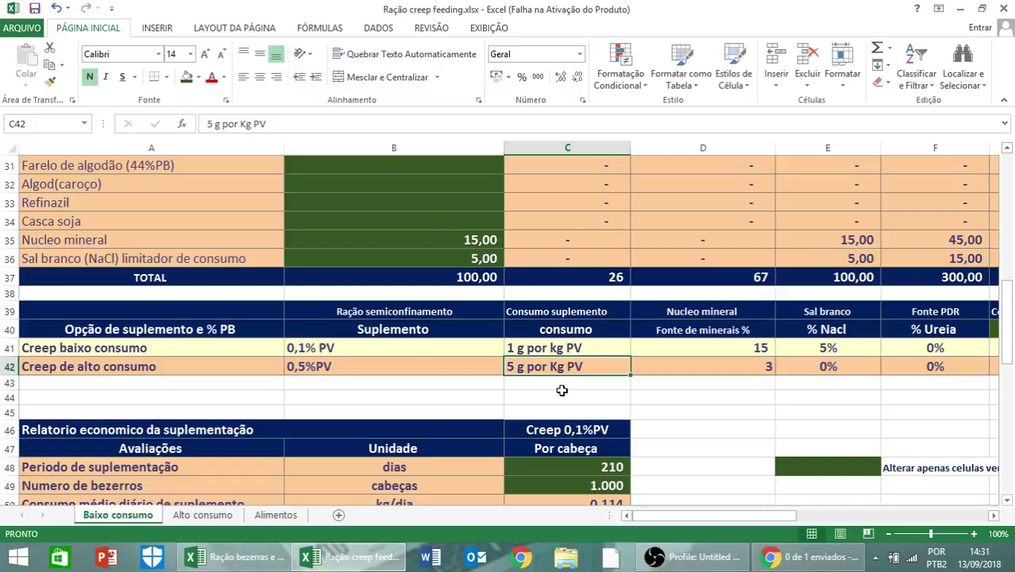
click(731, 348)
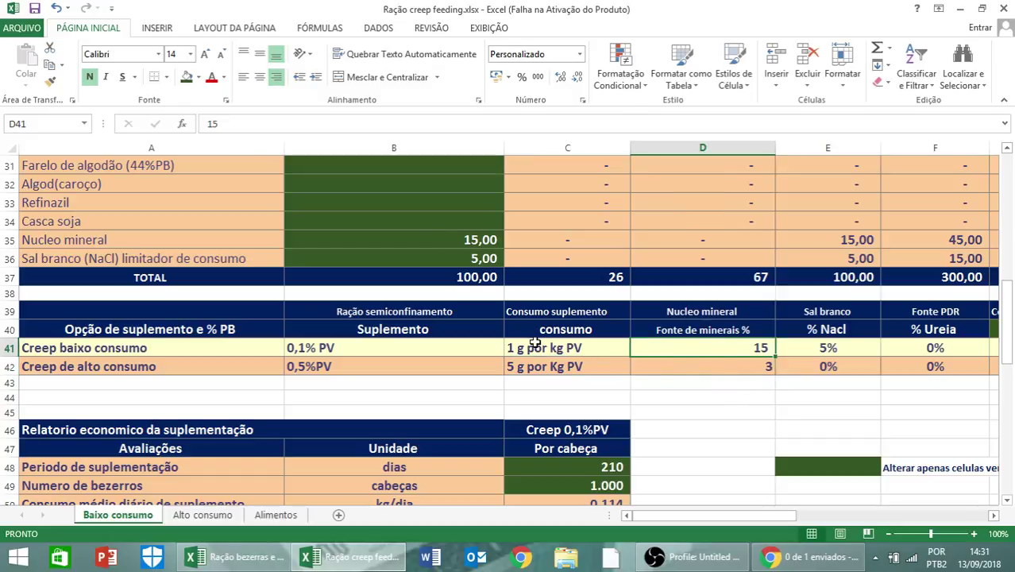
Step: Set the Nucleo mineral percentage in the ration formulation to 15, following the Creep baixo consumo option
scroll(277, 454, up, 2)
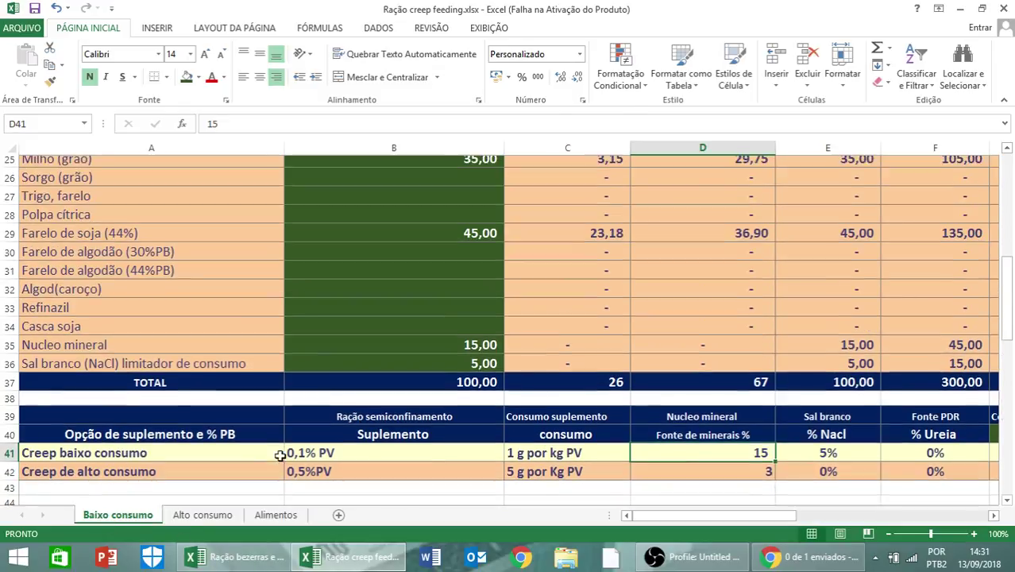
scroll(289, 446, up, 1)
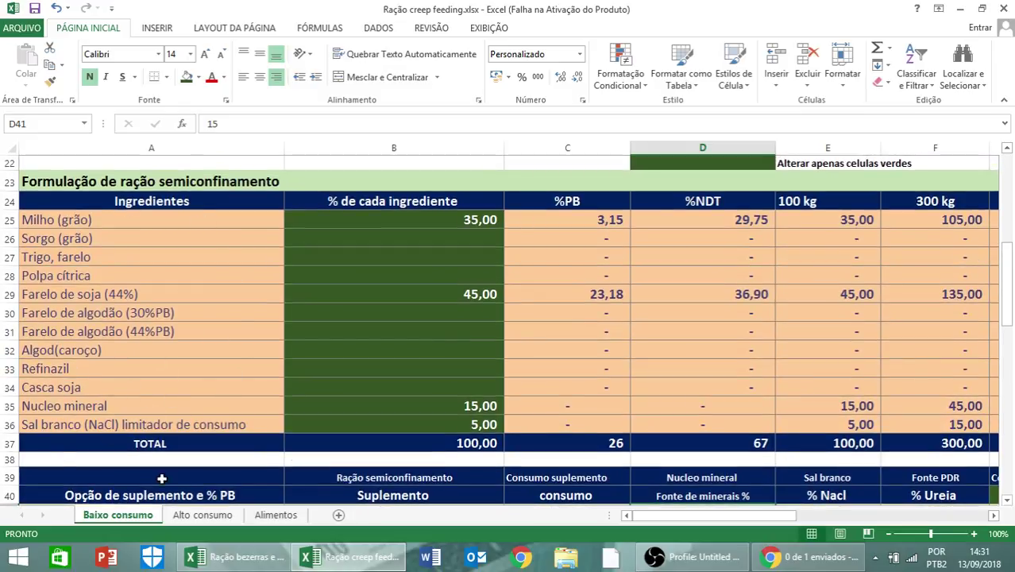
scroll(581, 371, down, 2)
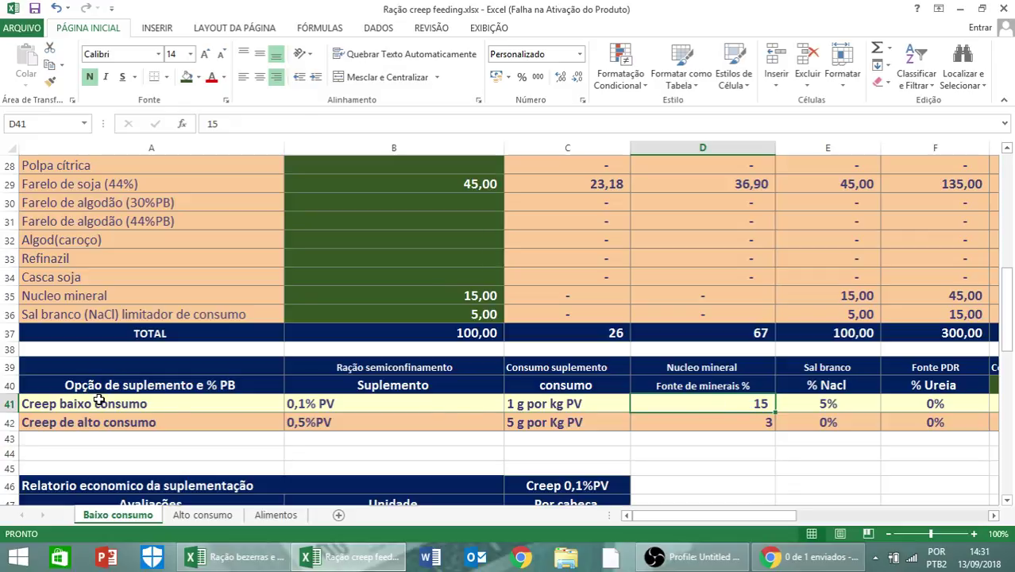
click(99, 402)
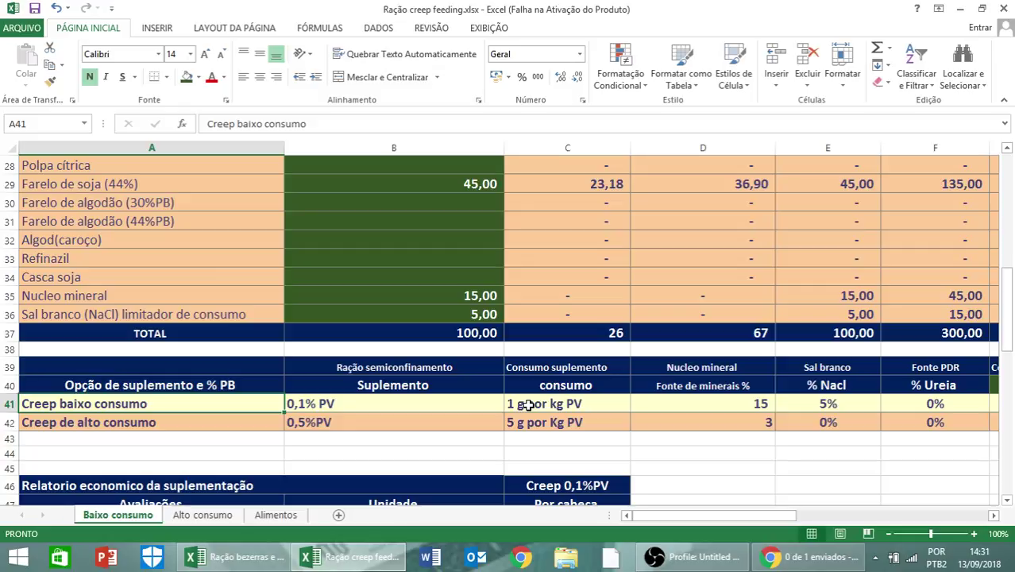
click(688, 405)
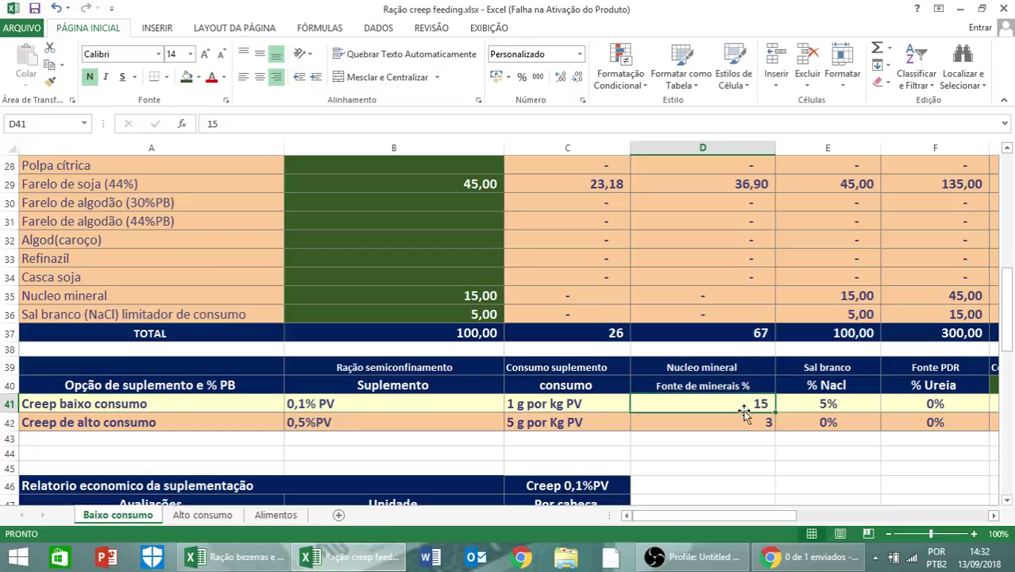
click(479, 292)
text(15)
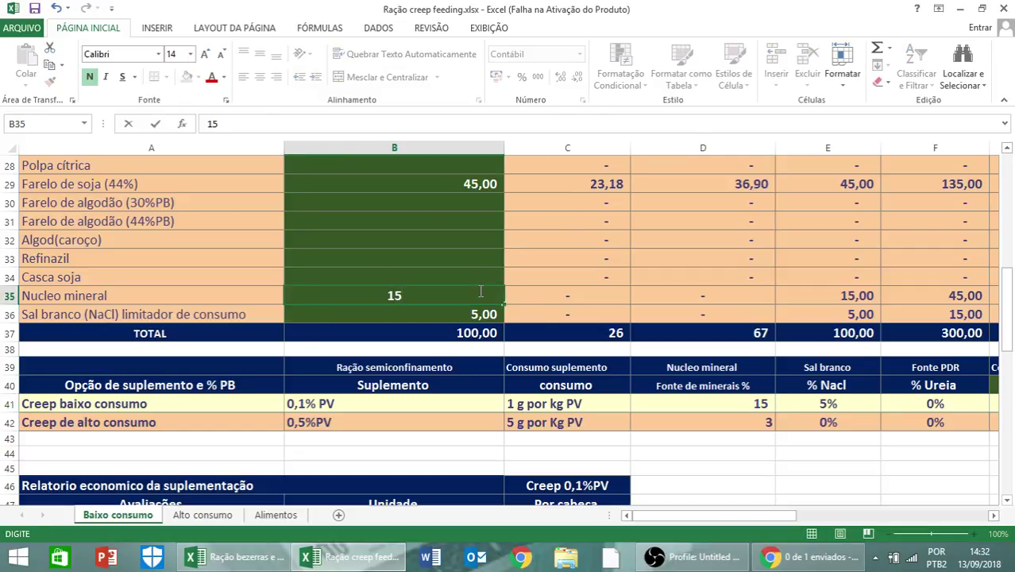
key(Up)
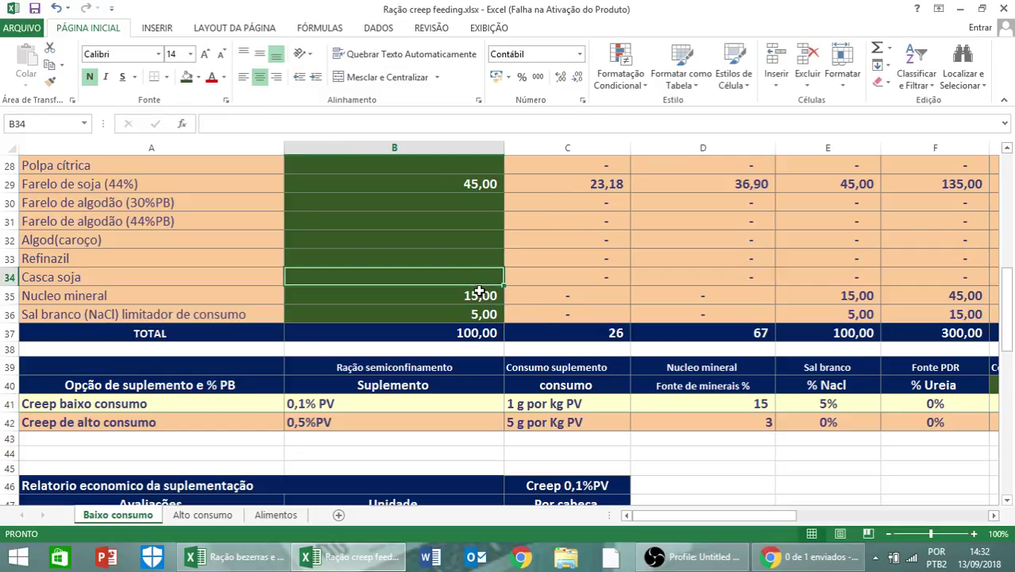
Step: Set the Sal branco (NaCl) percentage in the ration formulation to 5, matching the low-consumption option
click(829, 407)
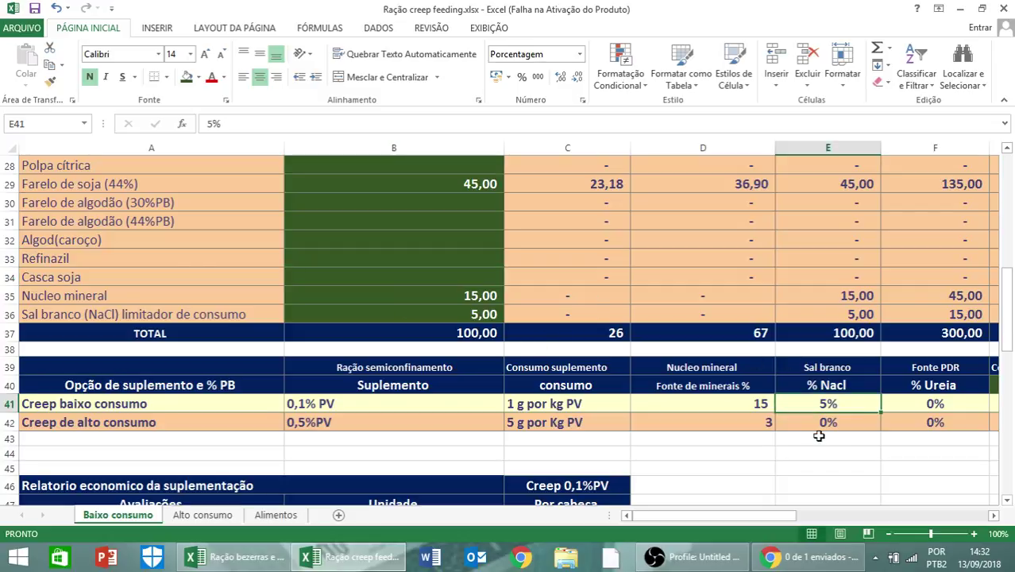
click(492, 314)
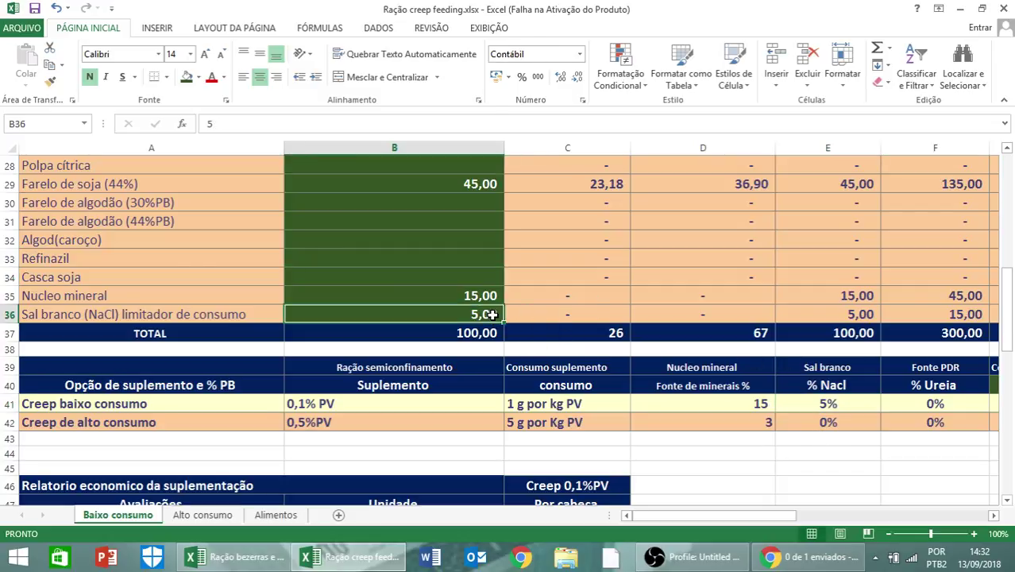
text(5)
key(Return)
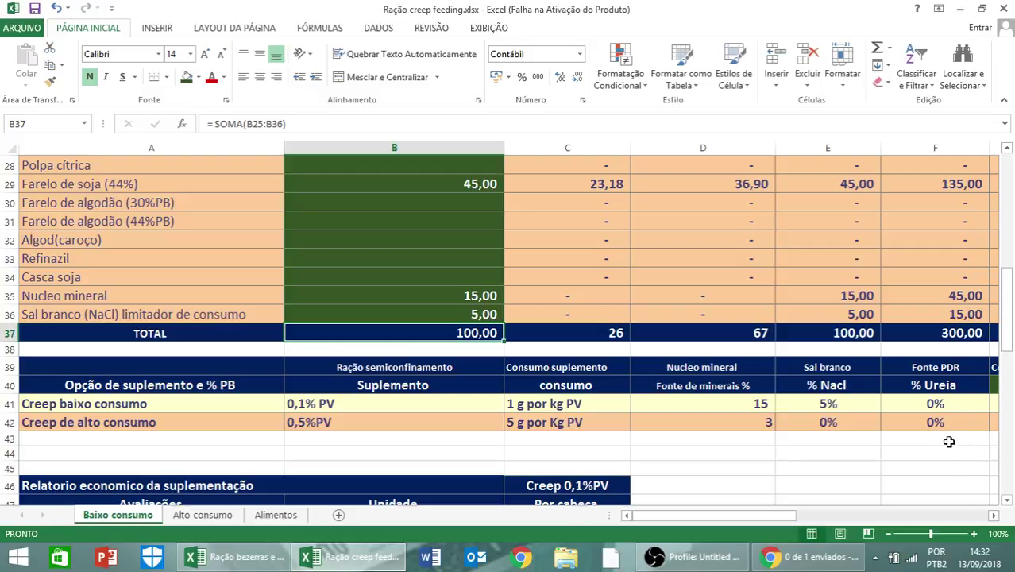
Step: Examine the low-consumption option's daily intake for 100 and 150 kg calves and its recommended %PB and %NDT
click(994, 515)
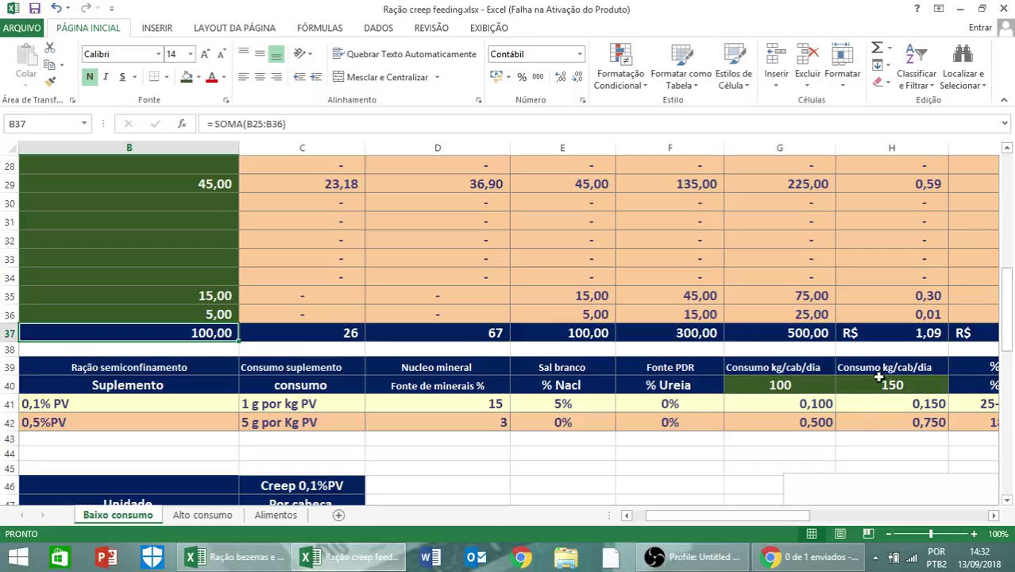
click(788, 409)
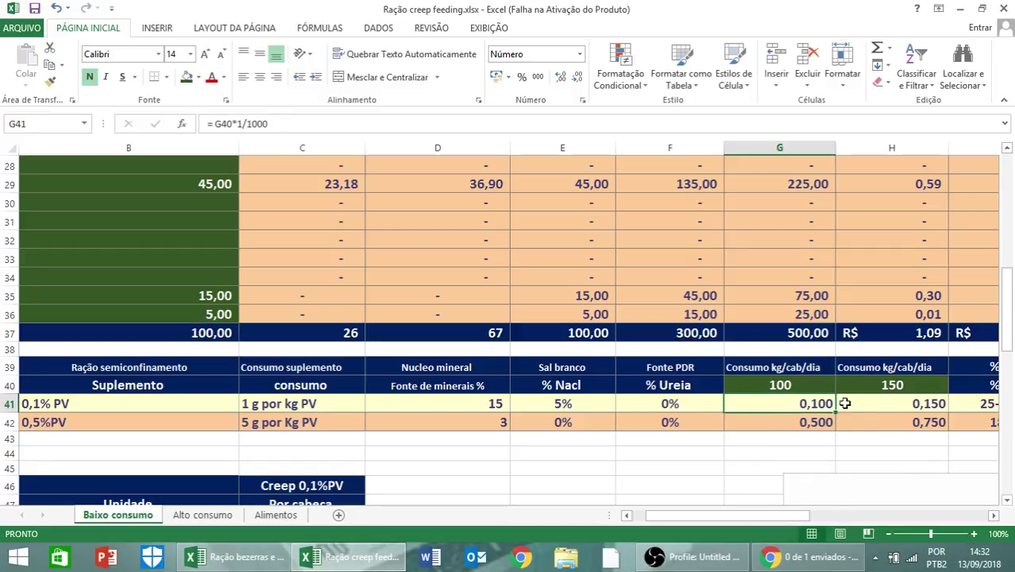
click(992, 515)
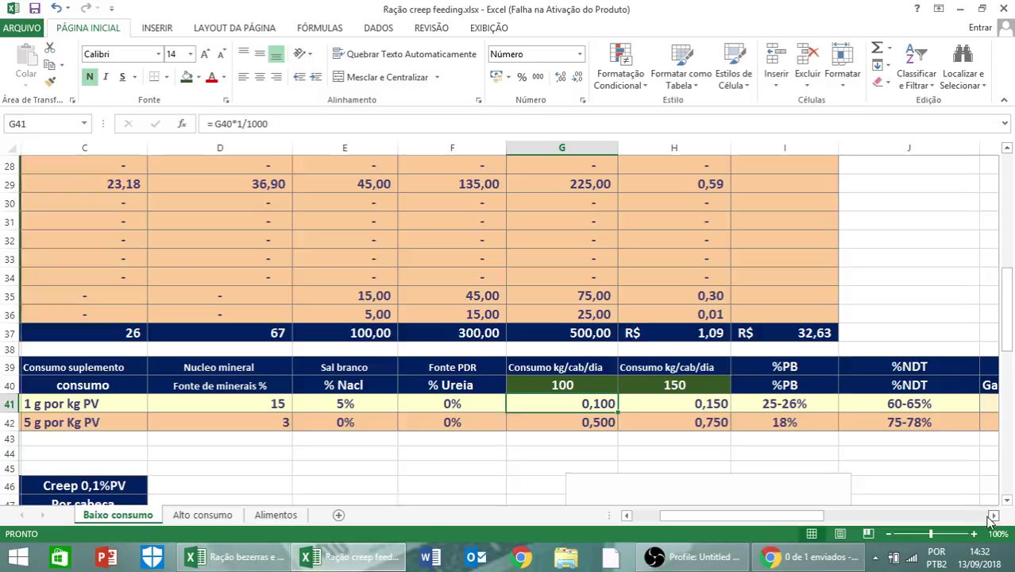
click(692, 403)
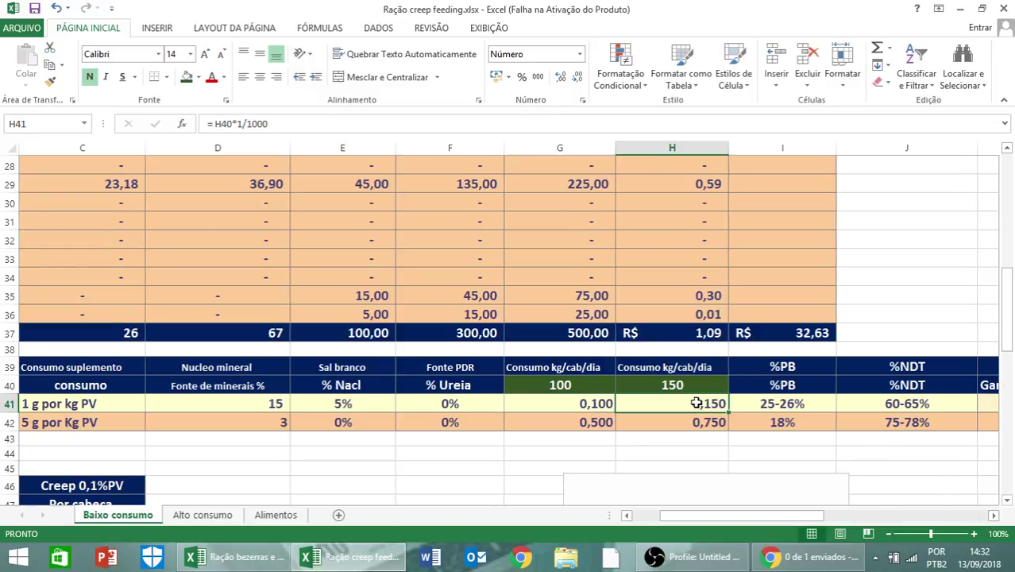
click(768, 404)
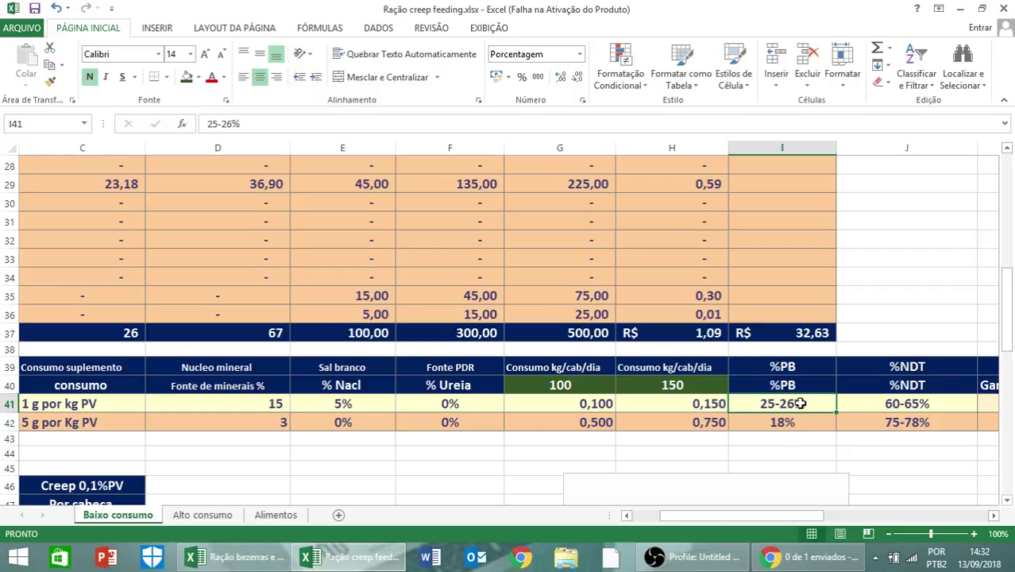
click(887, 401)
Step: Check the extra daily weight gain in kg expected for the Creep baixo consumo option
click(993, 514)
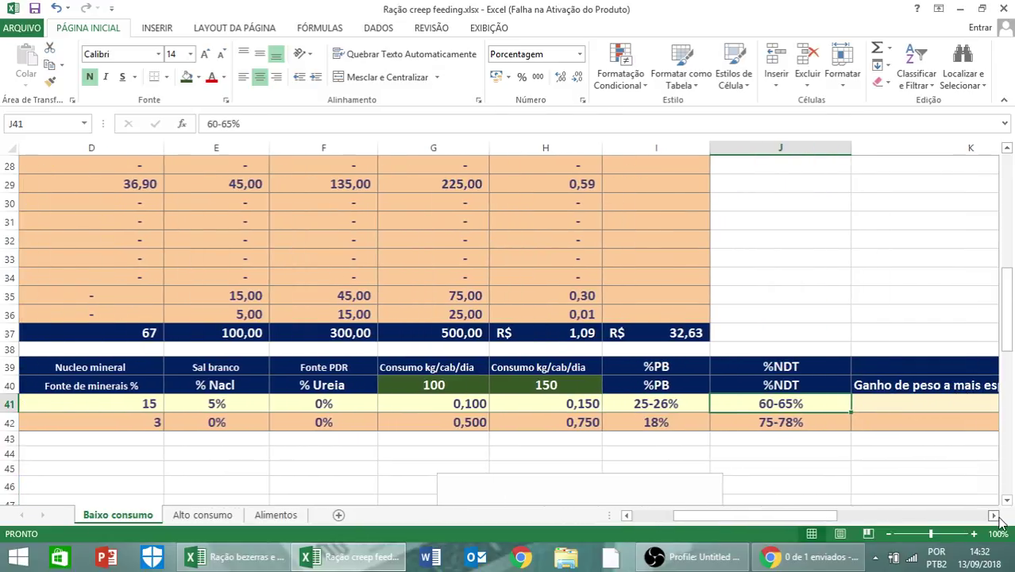
click(993, 514)
click(993, 515)
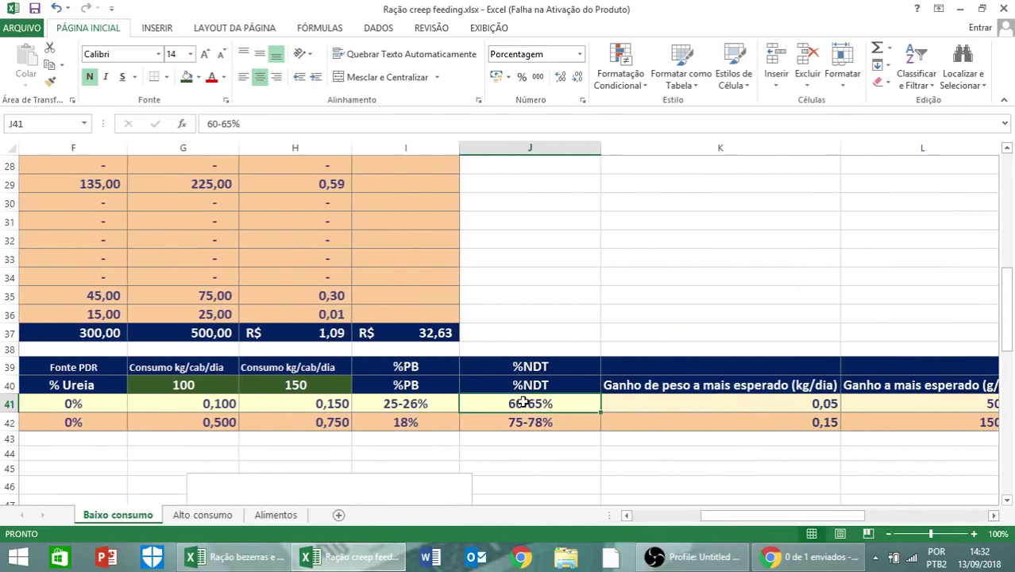
click(695, 405)
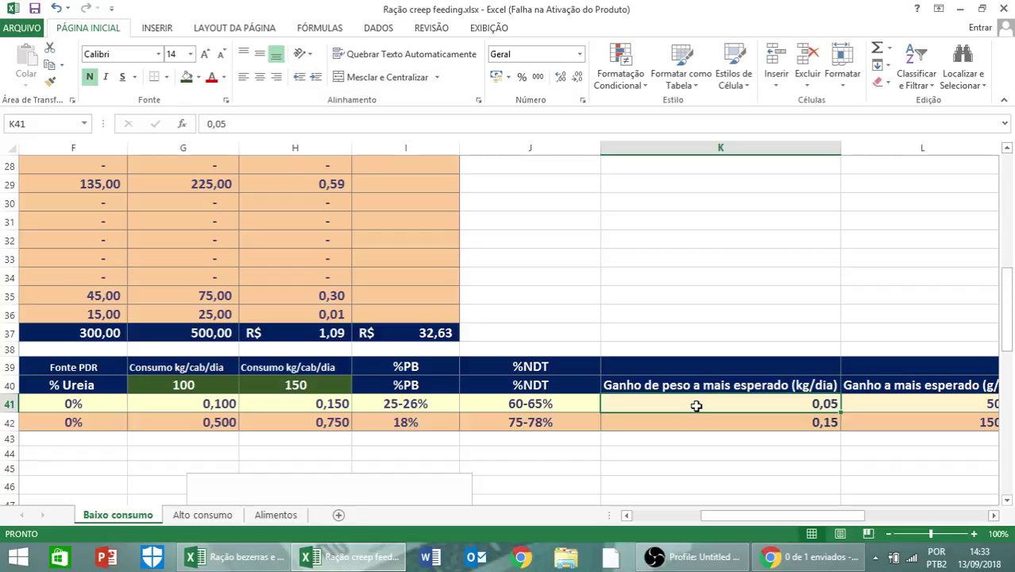
Step: Widen the Ganho a mais esperado (g/dia) column so its full heading fits
click(993, 515)
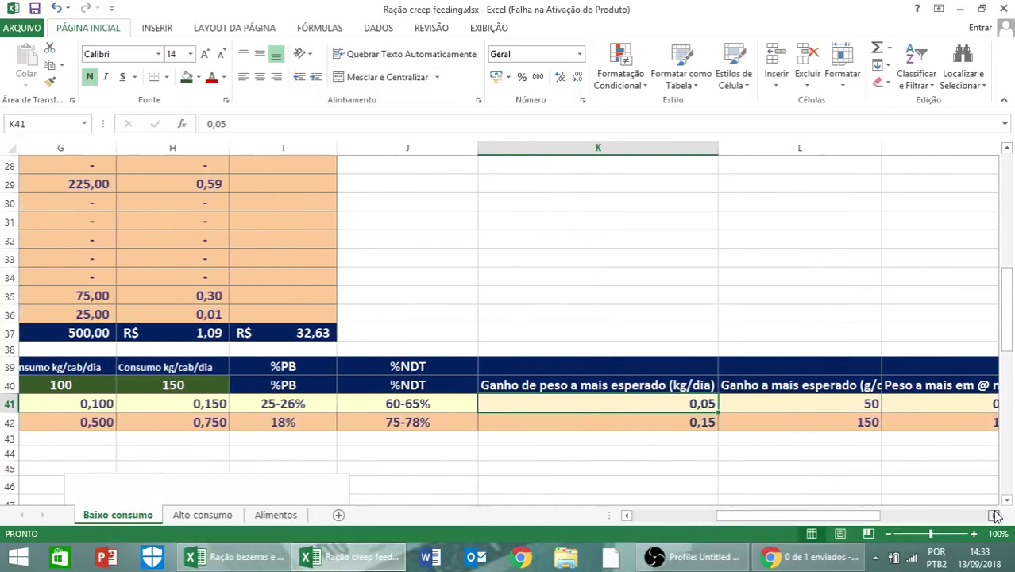
click(994, 515)
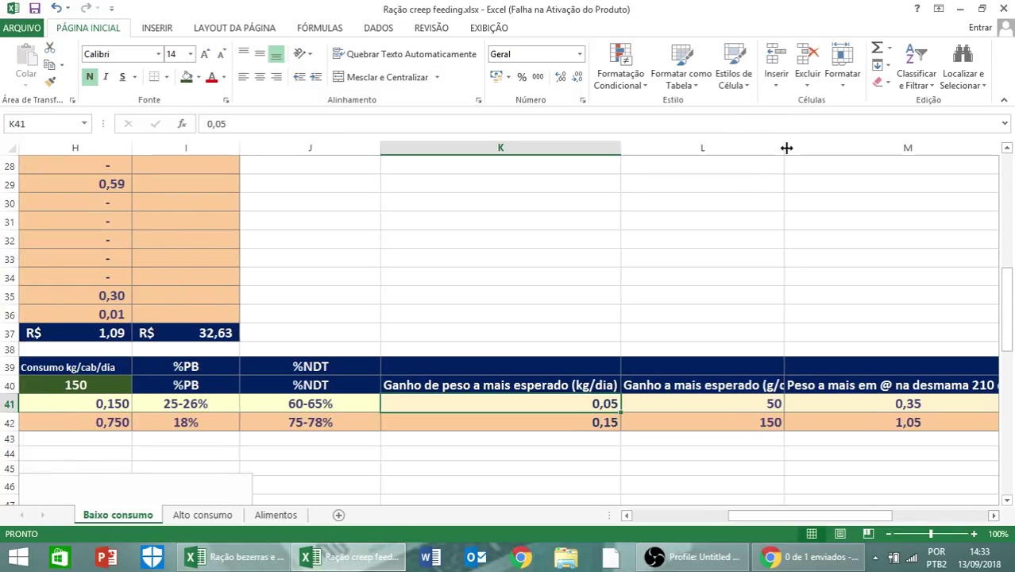
drag(785, 148, 815, 149)
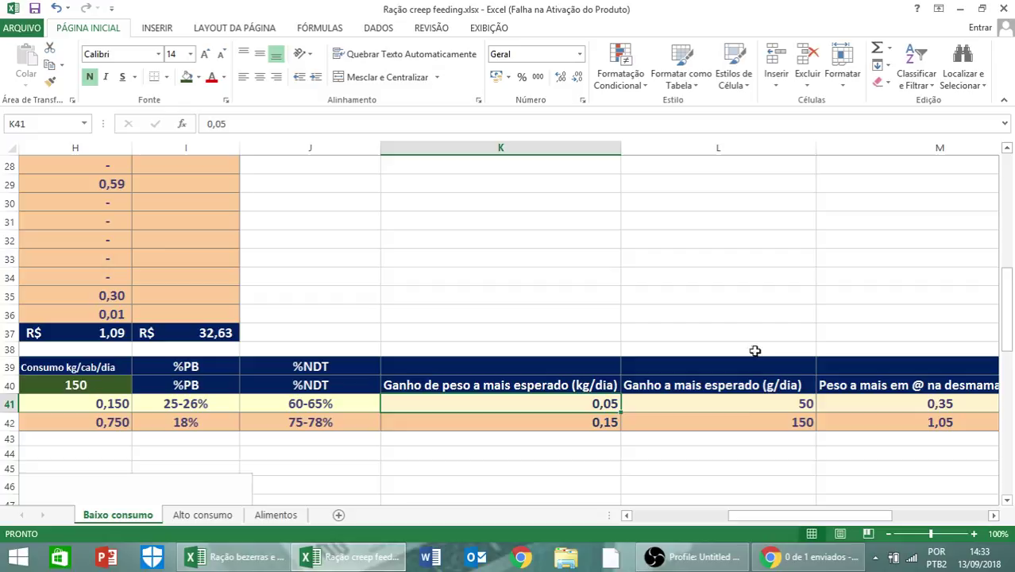
Step: Review the low-consumption option's extra gain in grams per day, extra @ at 210-day weaning, expected daily gain and weaning weight
click(746, 403)
click(587, 404)
click(993, 515)
click(993, 515)
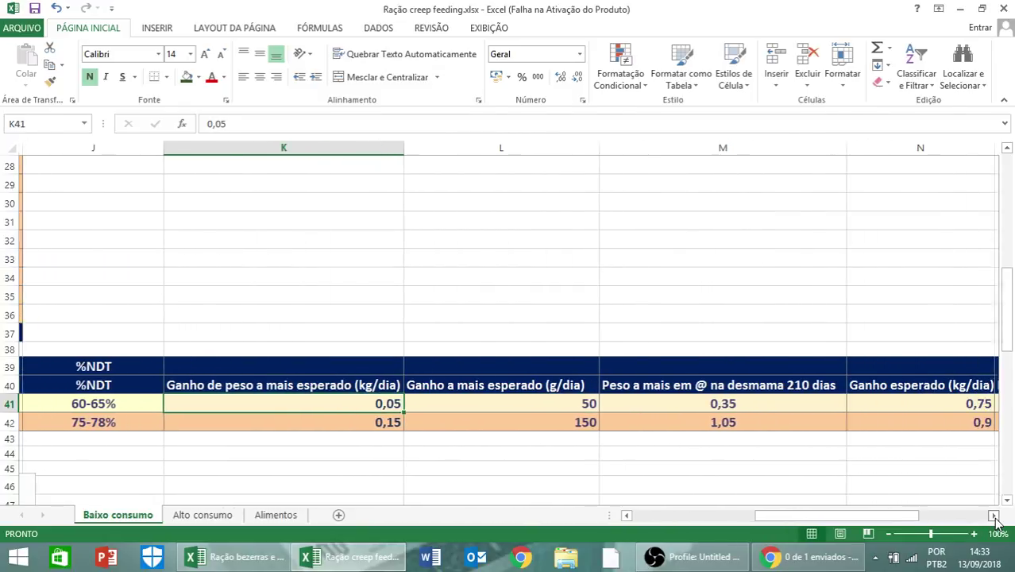
click(683, 402)
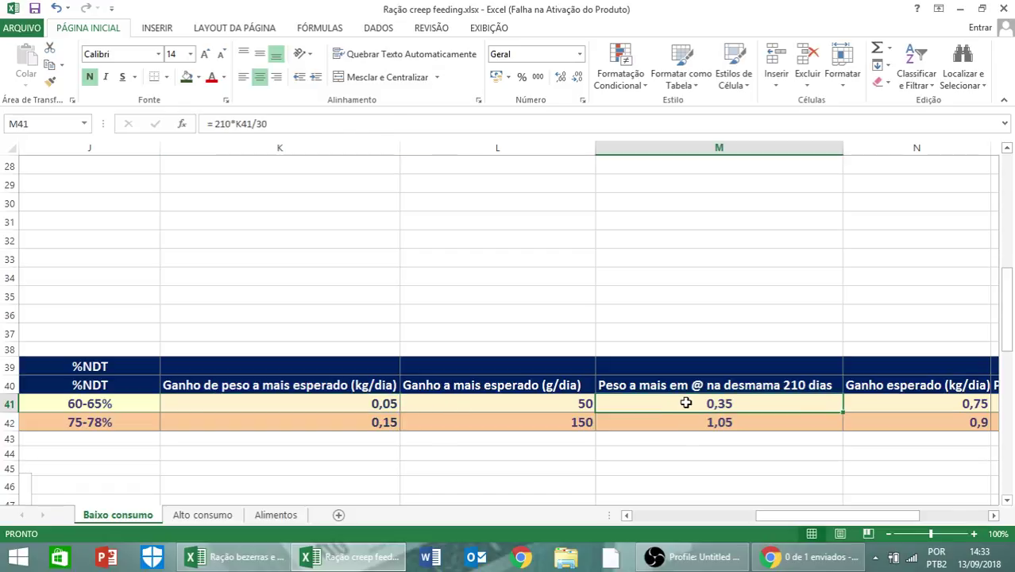
click(993, 516)
click(993, 515)
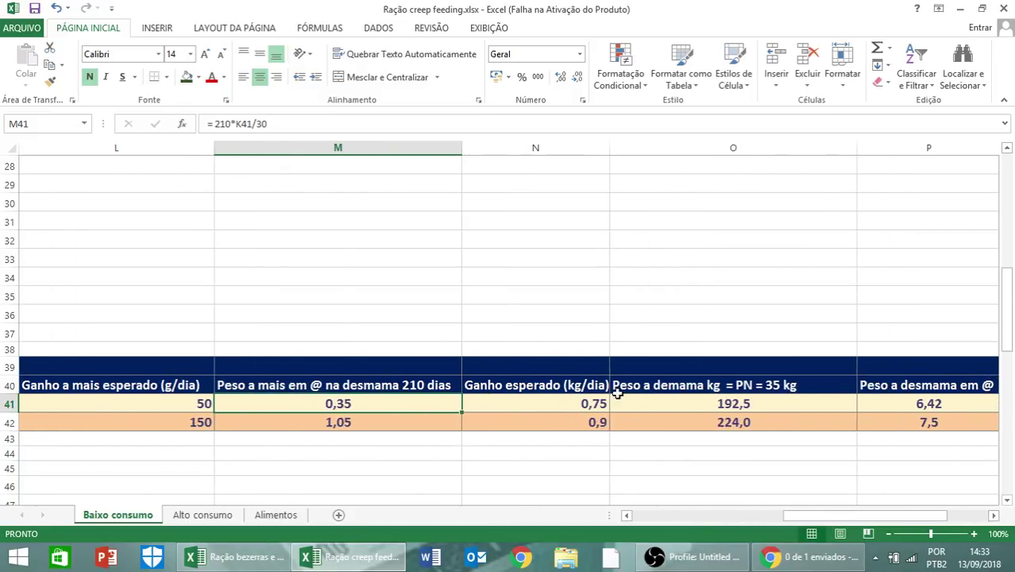
click(588, 405)
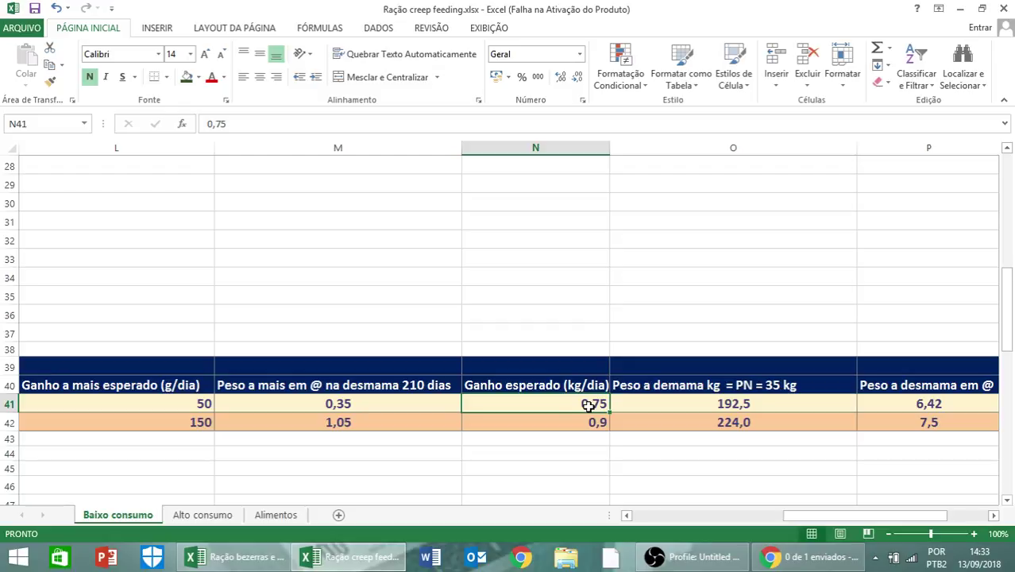
click(993, 515)
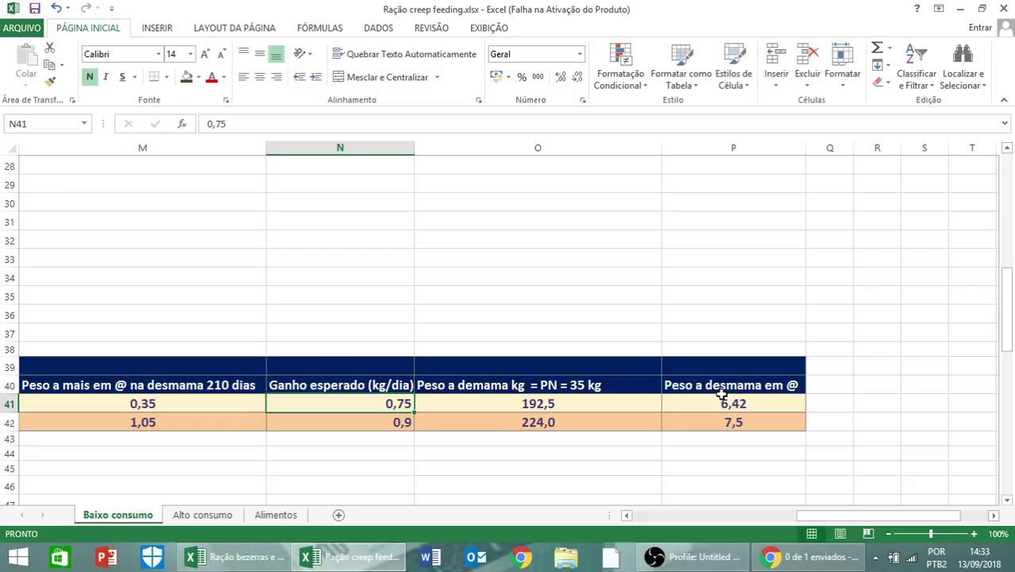
Step: Compare the low- and high-consumption creep options from supplement level through to weaning weight in @
click(638, 517)
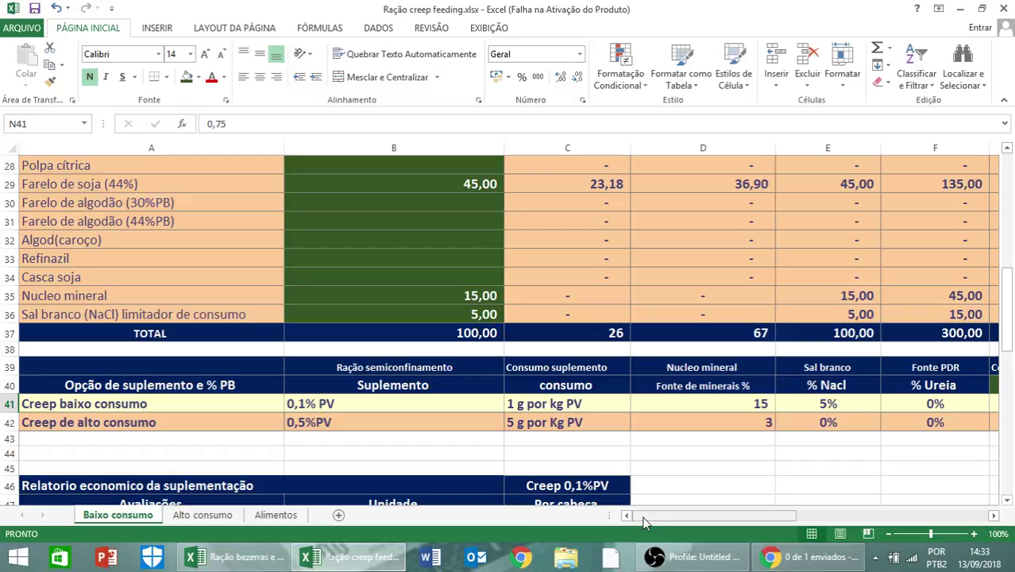
click(981, 516)
click(982, 517)
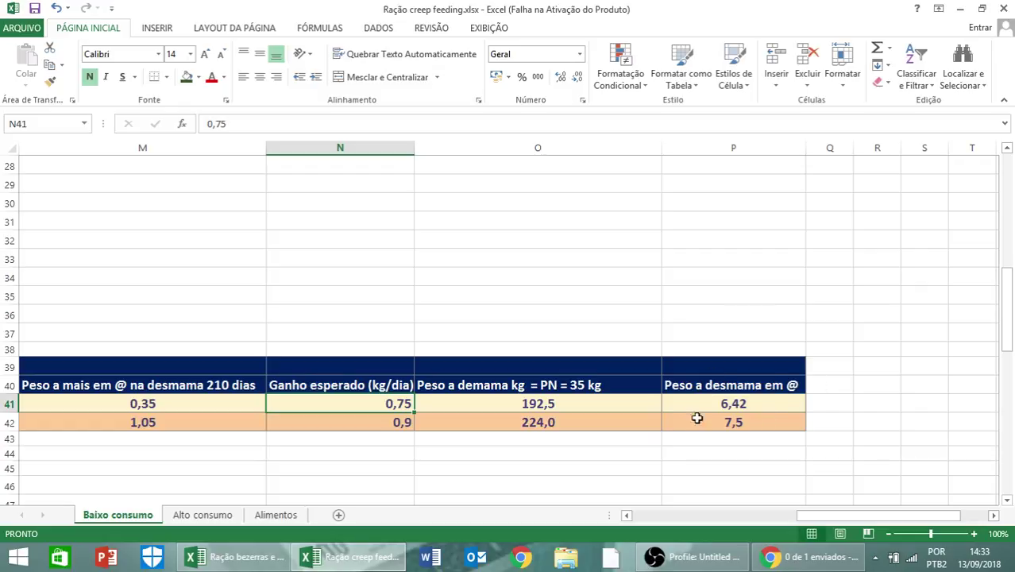
click(652, 516)
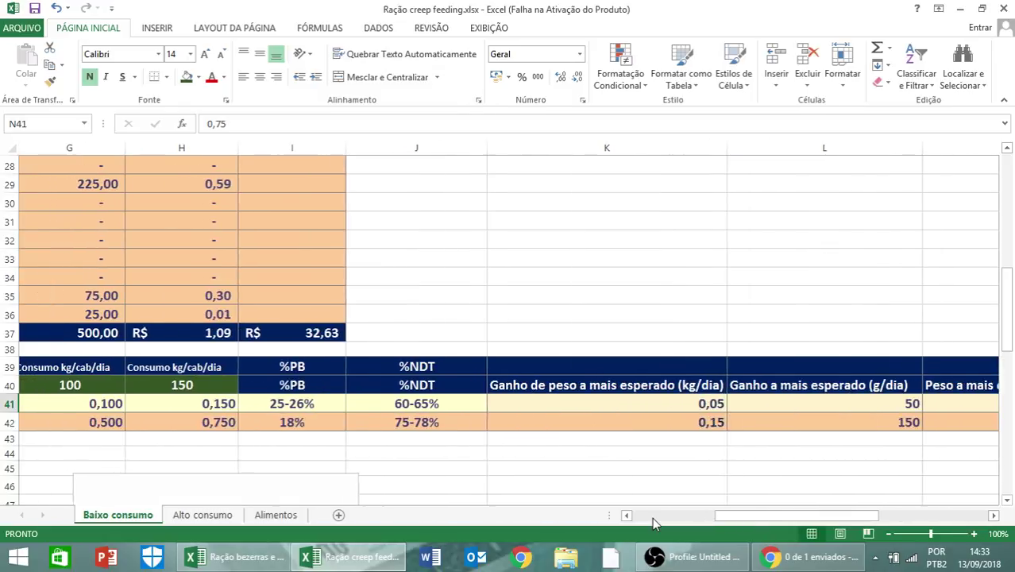
click(652, 517)
scroll(647, 516, up, 2)
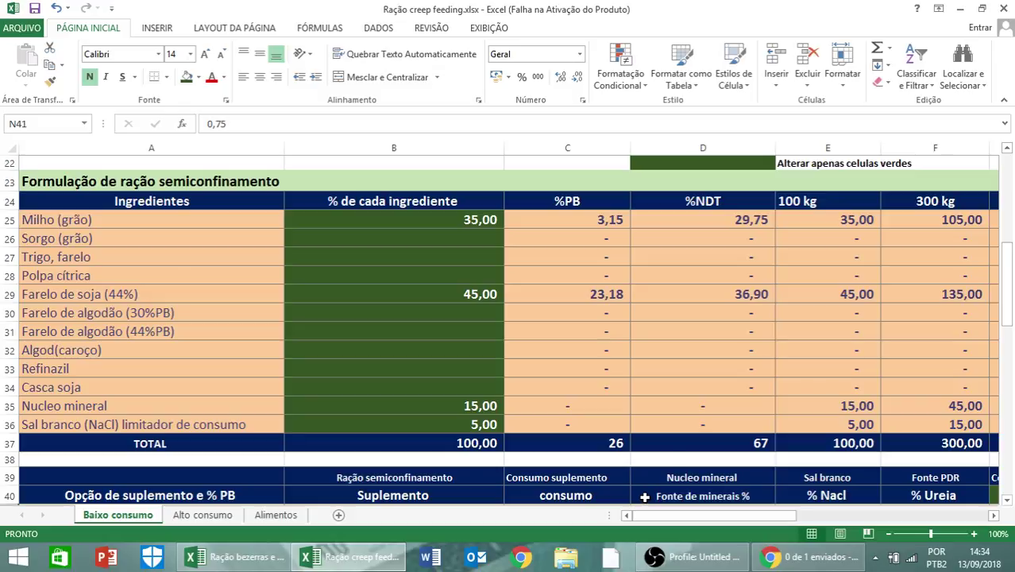
scroll(817, 388, down, 1)
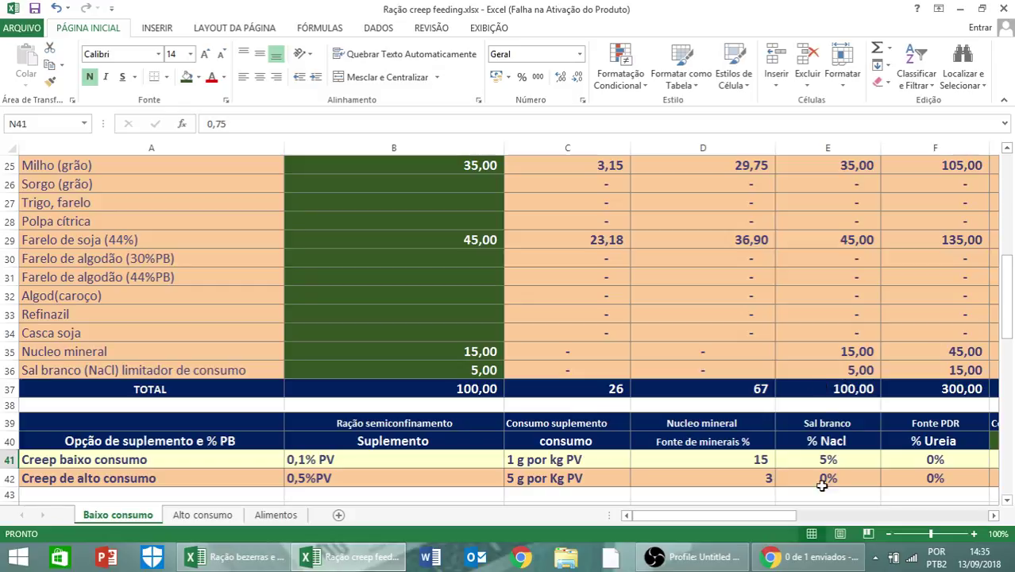
click(955, 515)
click(954, 515)
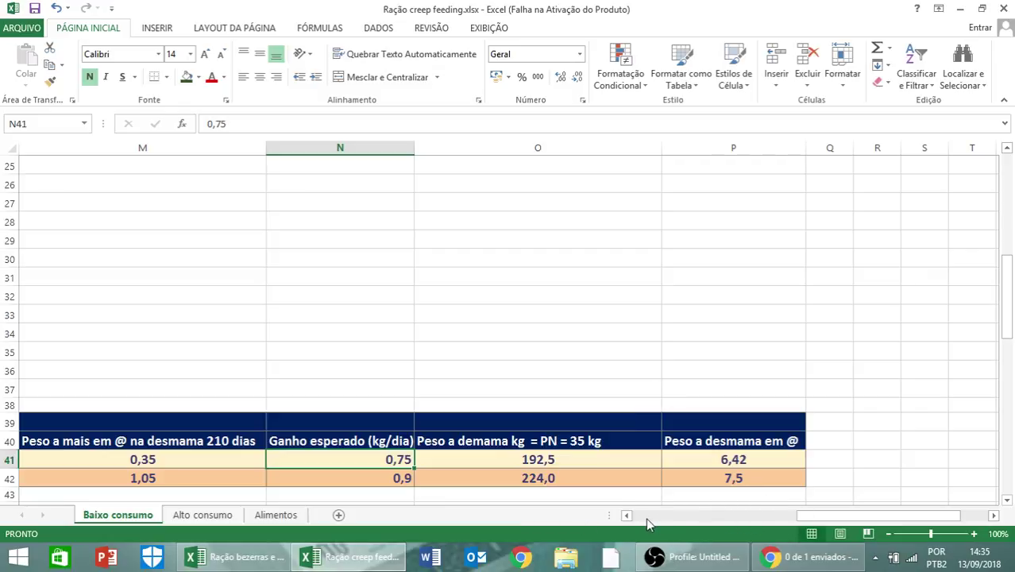
click(625, 516)
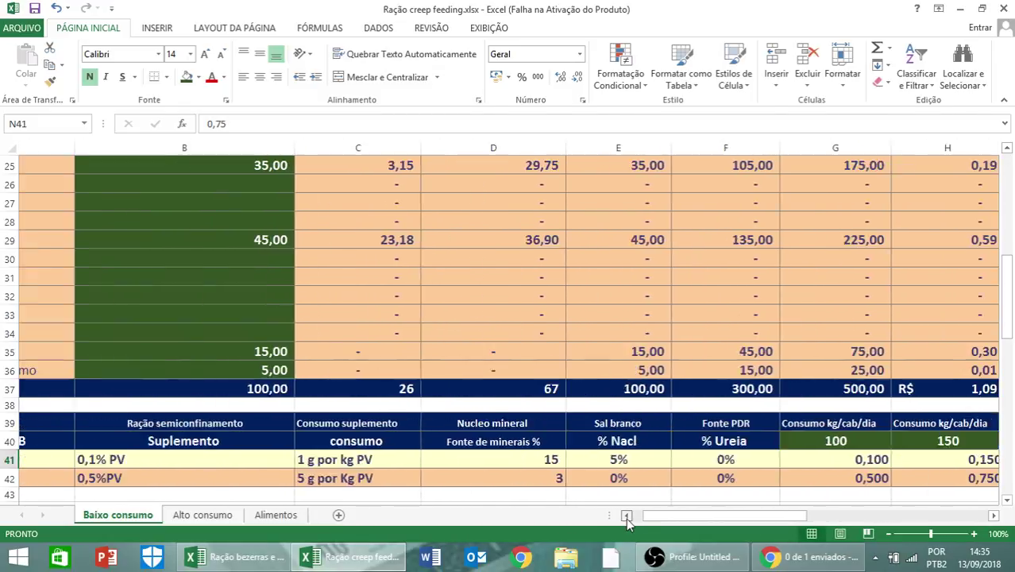
Step: Check the ration's ingredient percentages and its %PB and %NDT totals against the values recommended for the low-consumption option
scroll(623, 445, up, 2)
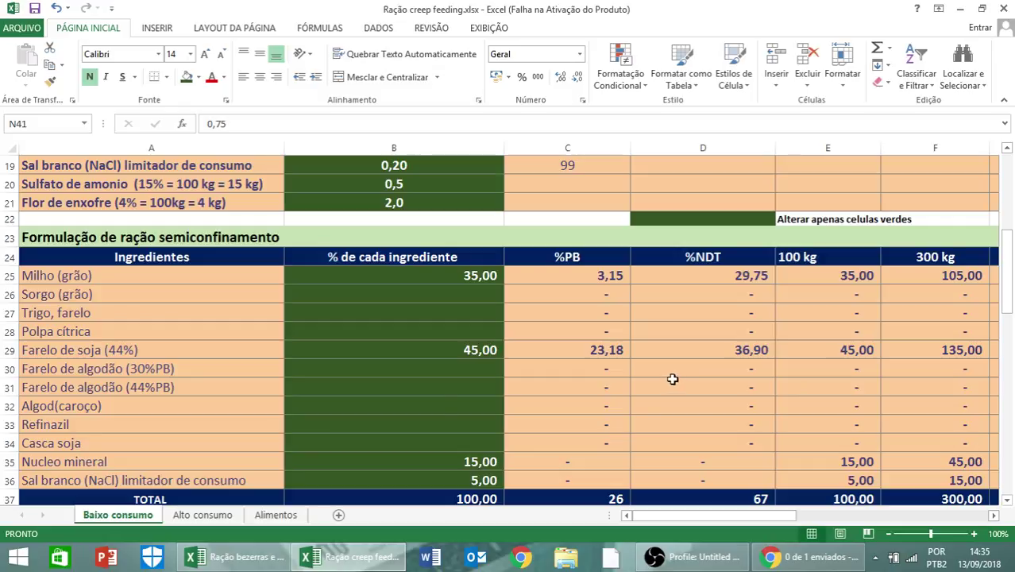
scroll(201, 459, down, 3)
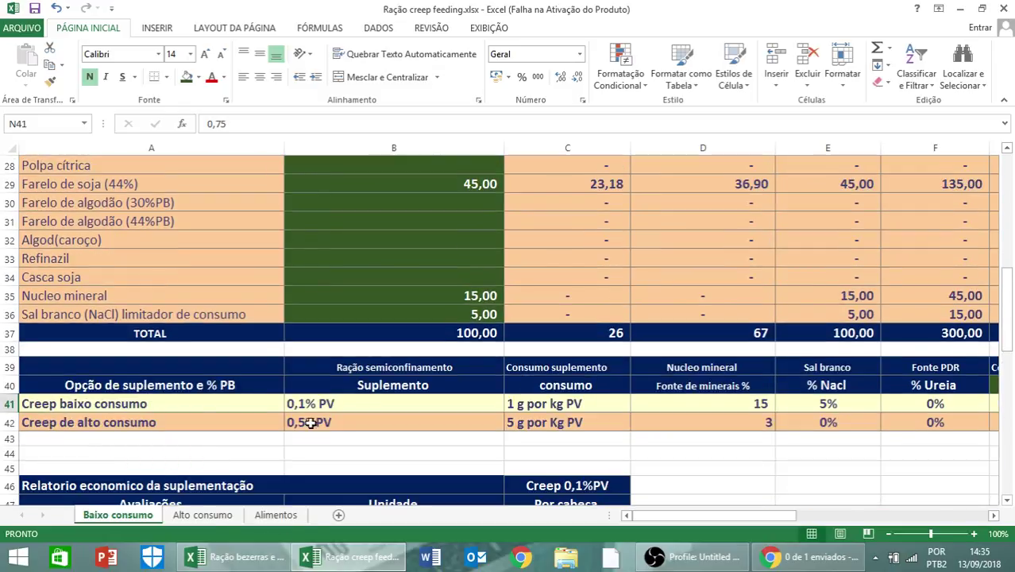
click(953, 514)
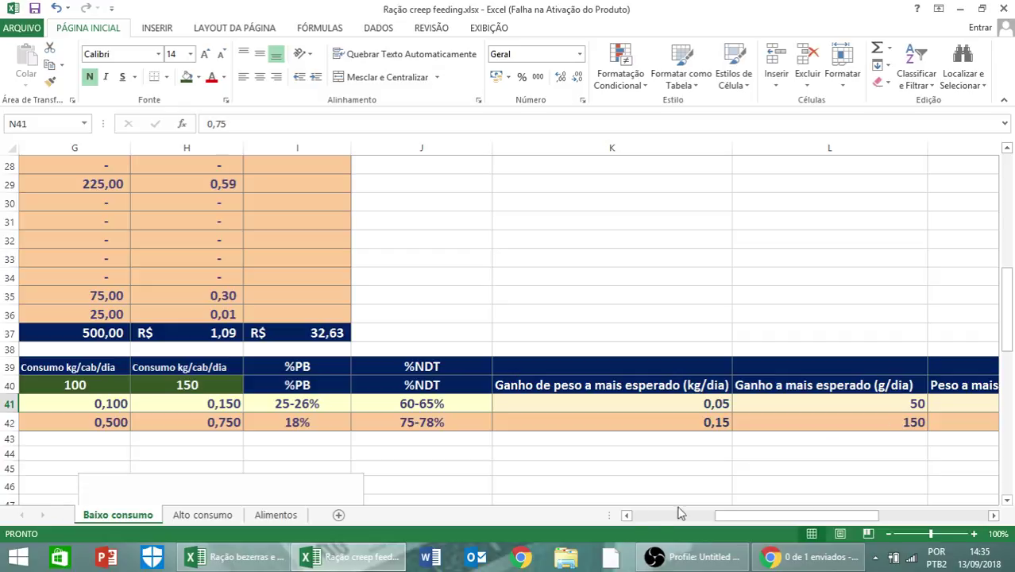
click(646, 516)
scroll(465, 385, up, 1)
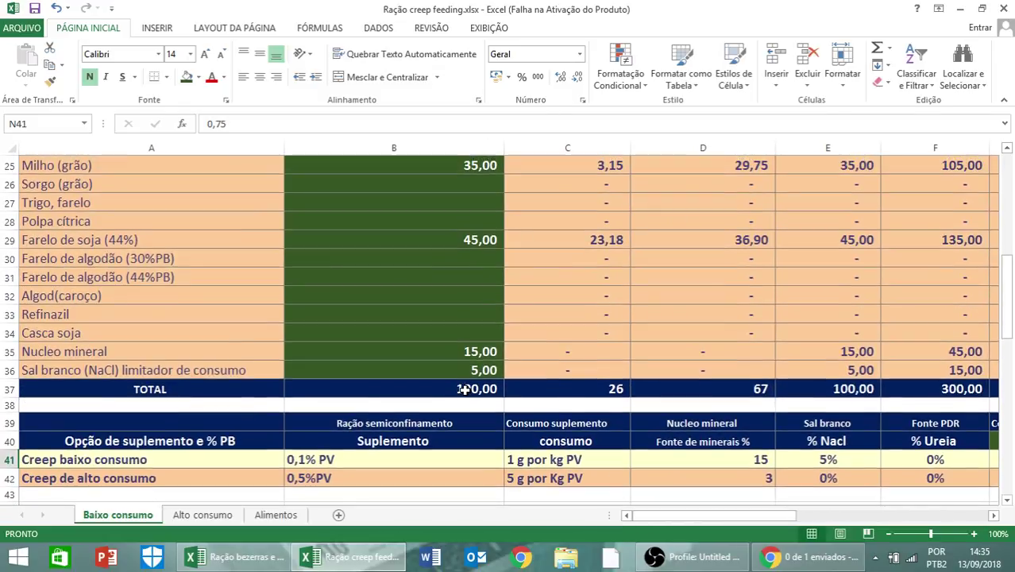
scroll(465, 385, down, 1)
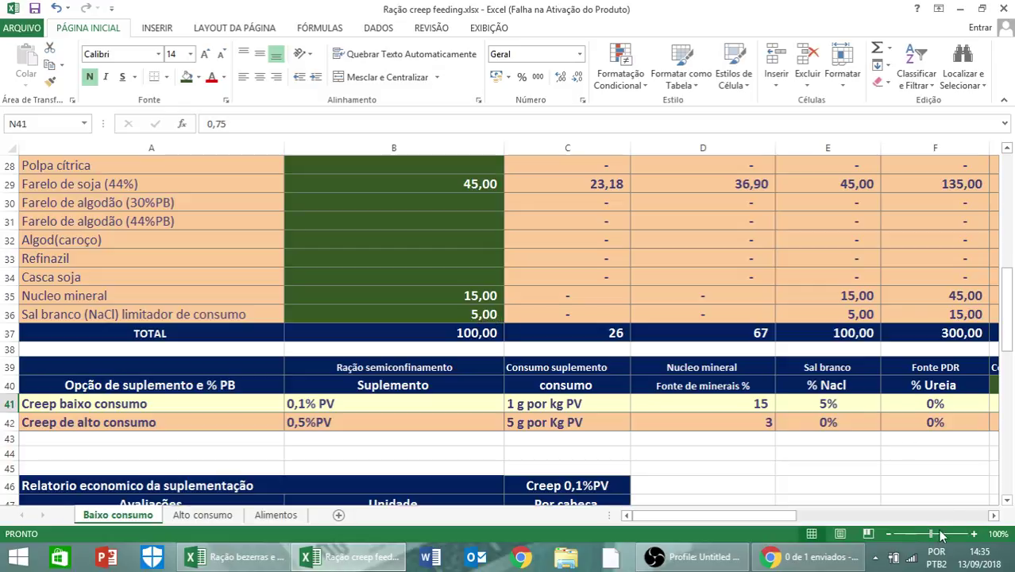
click(993, 515)
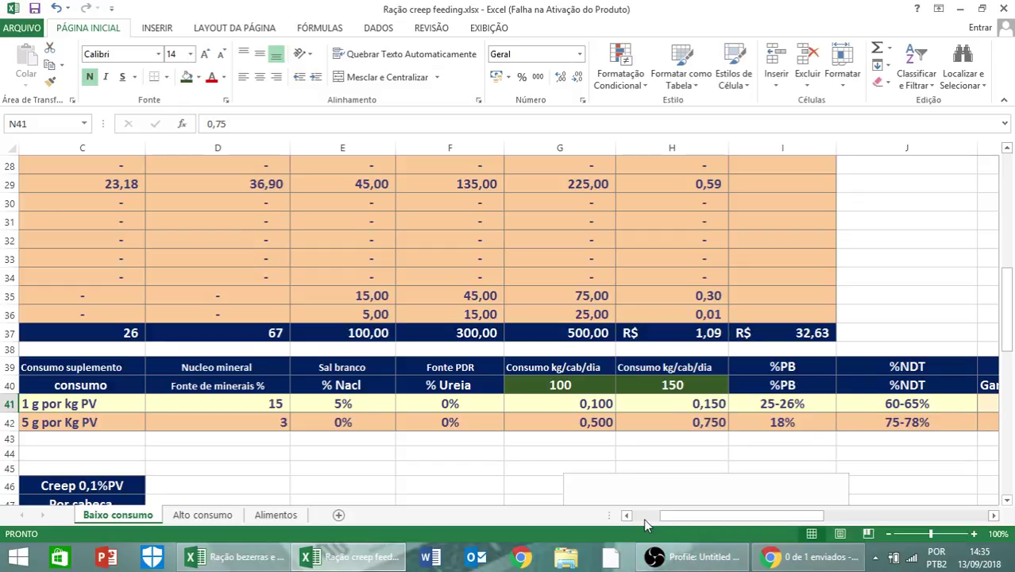
drag(648, 516, 619, 516)
Step: Replace the corn with sorghum in the ration by setting Sorgo (grão) to 35 and Milho (grão) to 0
scroll(546, 373, up, 2)
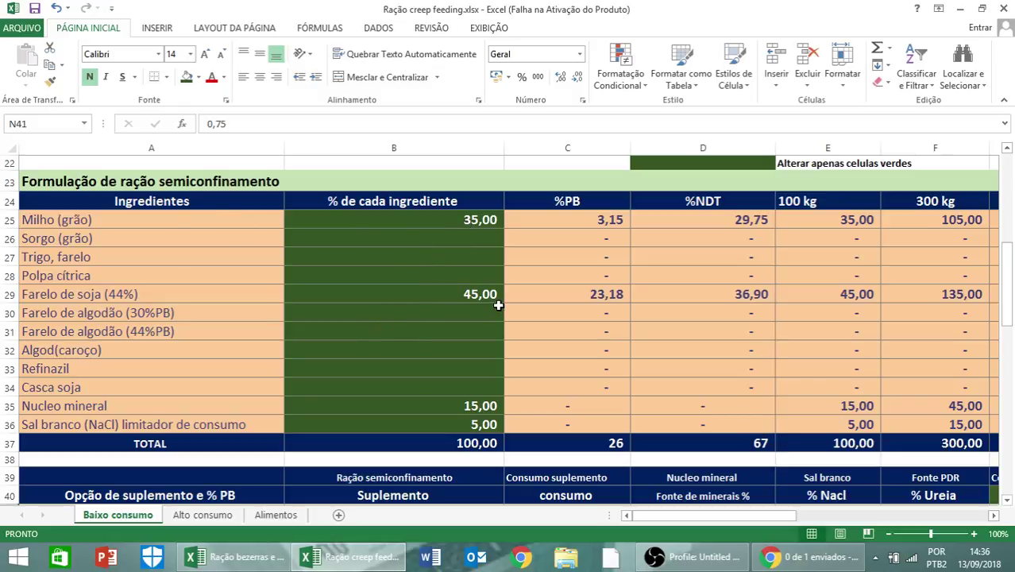
click(482, 234)
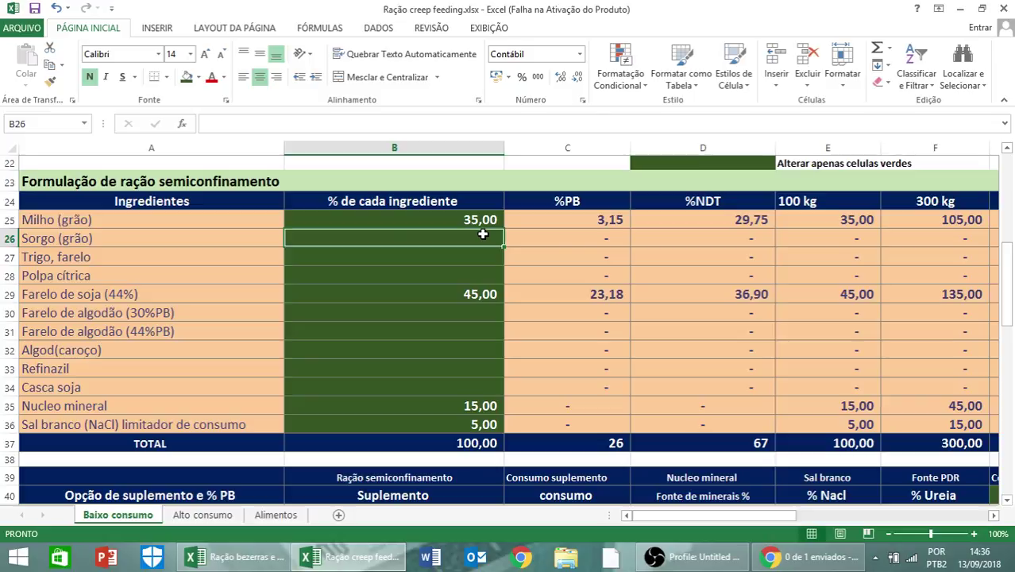
text(35)
key(Return)
key(Up)
key(Up)
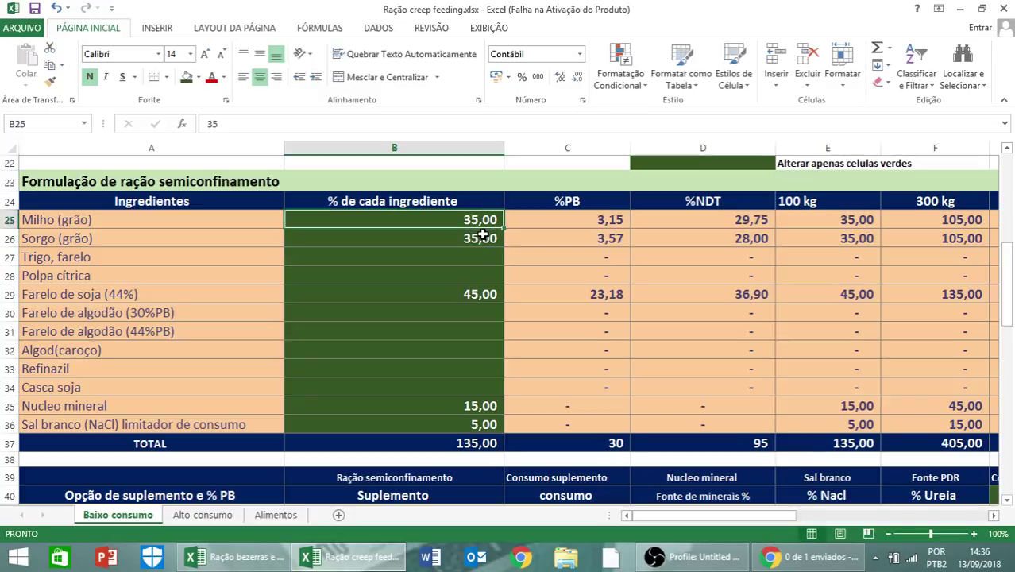
key(Delete)
Step: Replace the soybean meal with cottonseed meal by setting Farelo de soja (44%) to 0 and Farelo de algodão (44%PB) to 45
key(Down)
key(Down)
key(Down)
key(Down)
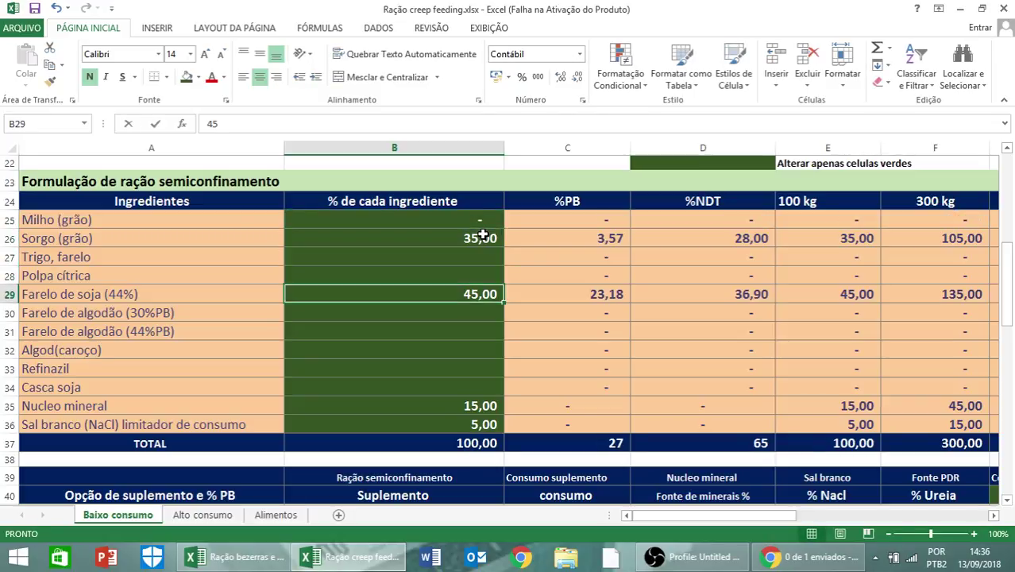
key(Delete)
key(Up)
key(Down)
key(Down)
key(Down)
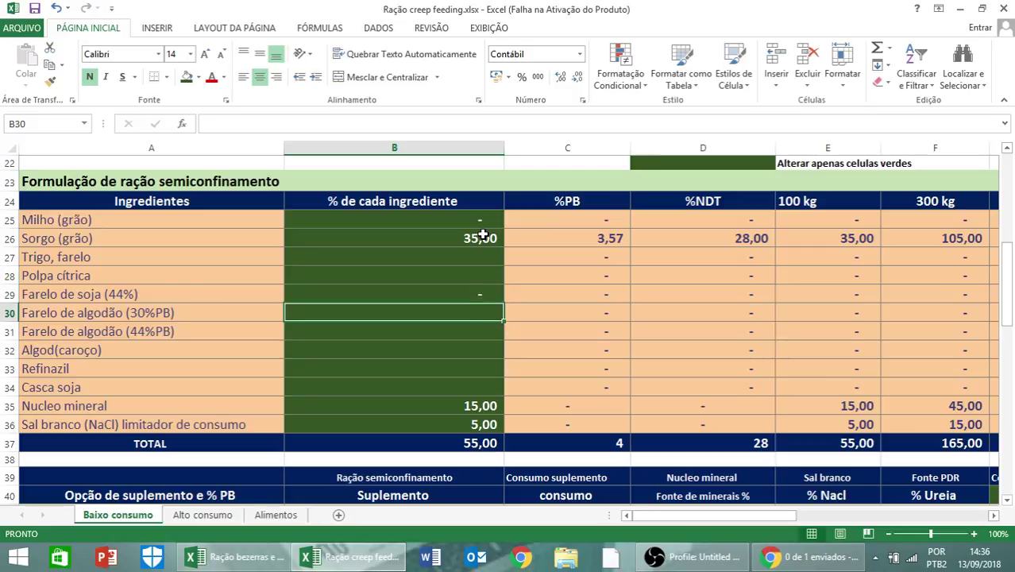
text(45)
key(Return)
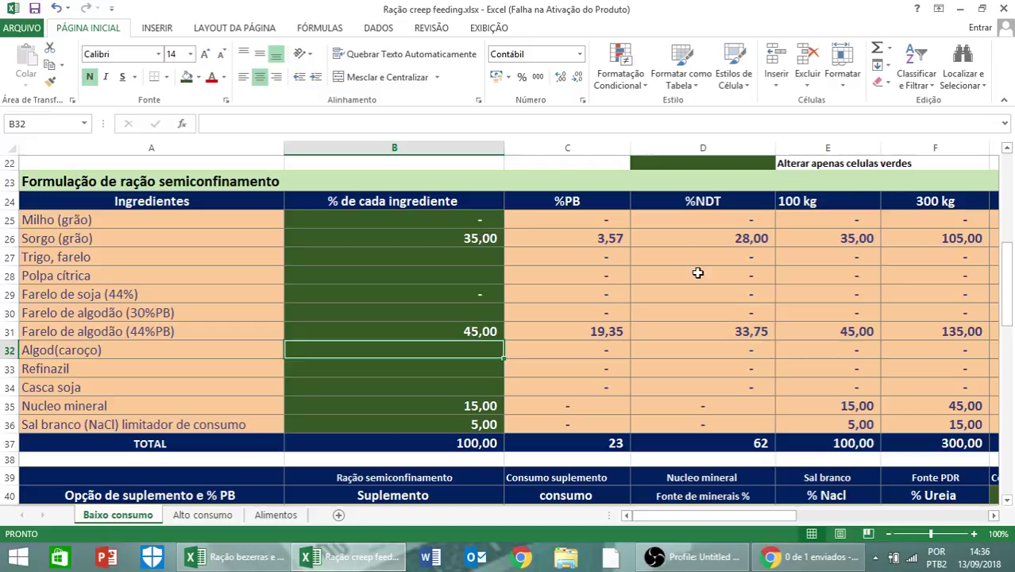
Step: Compare the %PB and %NDT totals of the sorghum and cottonseed meal ration with the low-consumption creep recommendations
scroll(699, 271, down, 3)
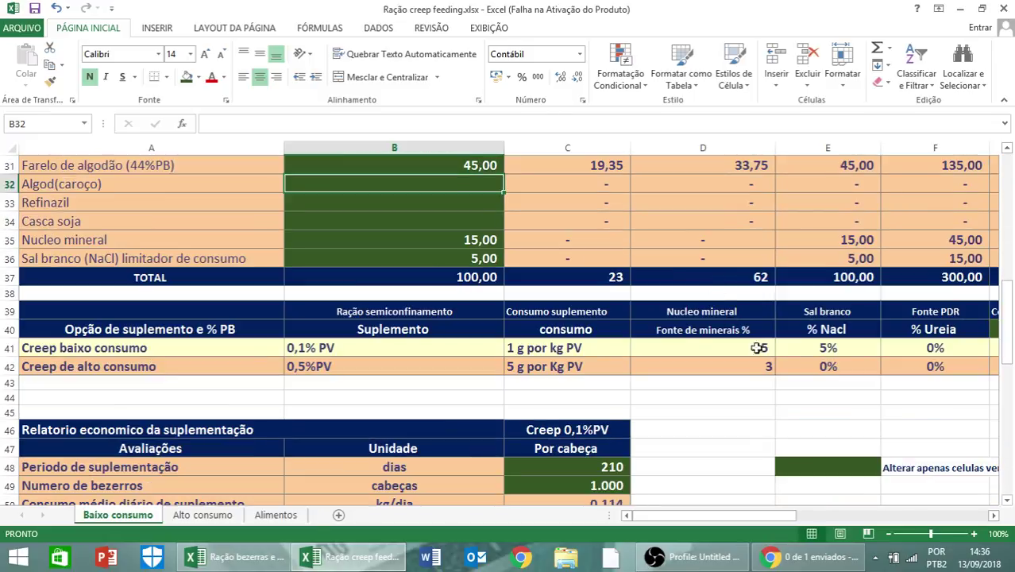
click(993, 515)
click(994, 515)
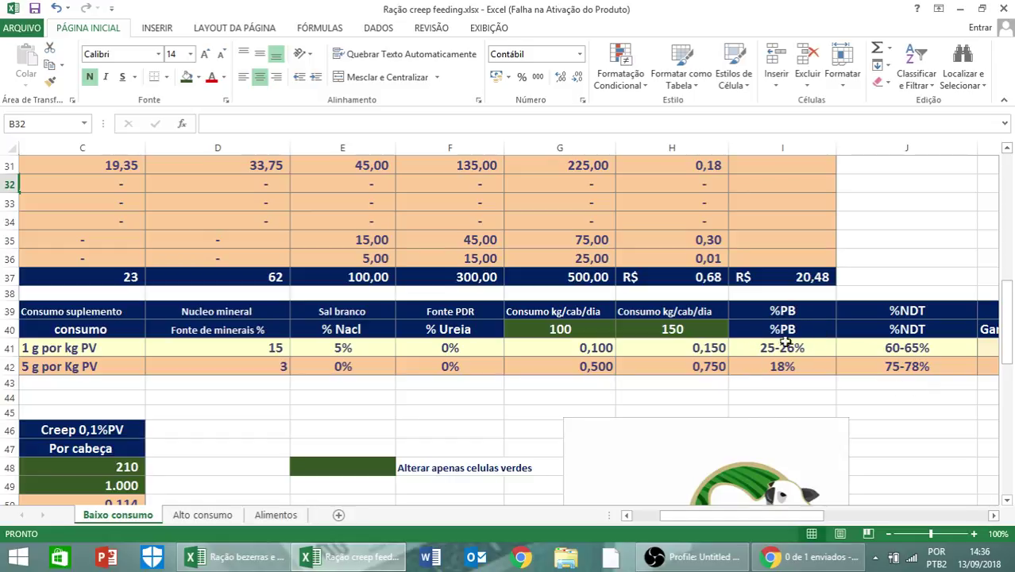
click(627, 514)
click(626, 514)
scroll(508, 352, up, 1)
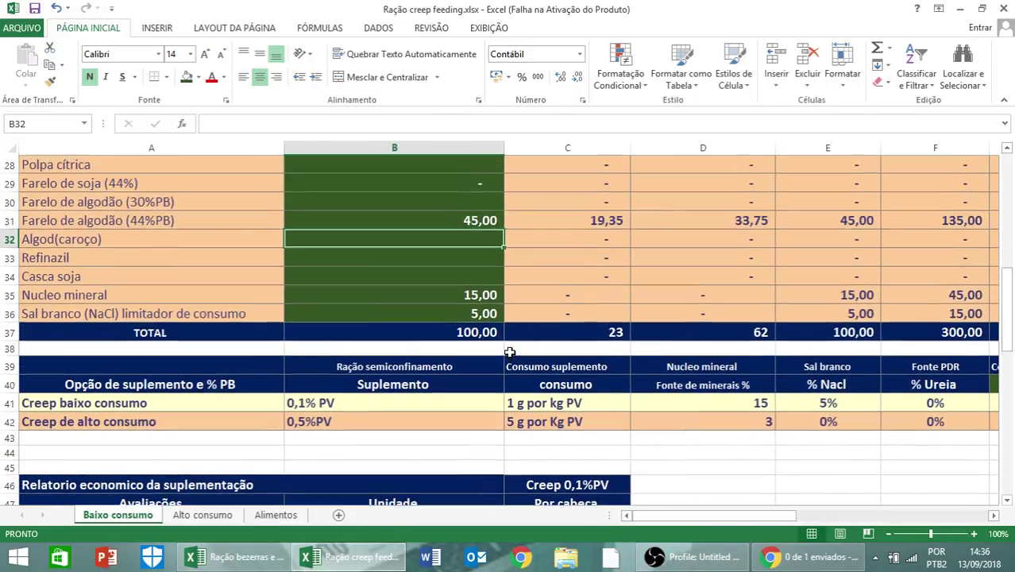
scroll(508, 352, up, 2)
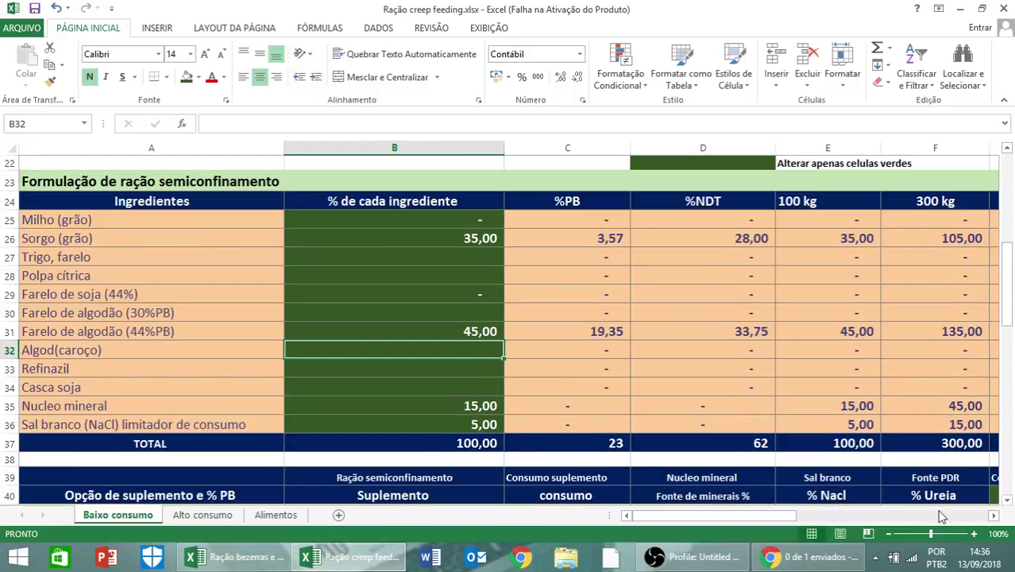
scroll(952, 516, down, 1)
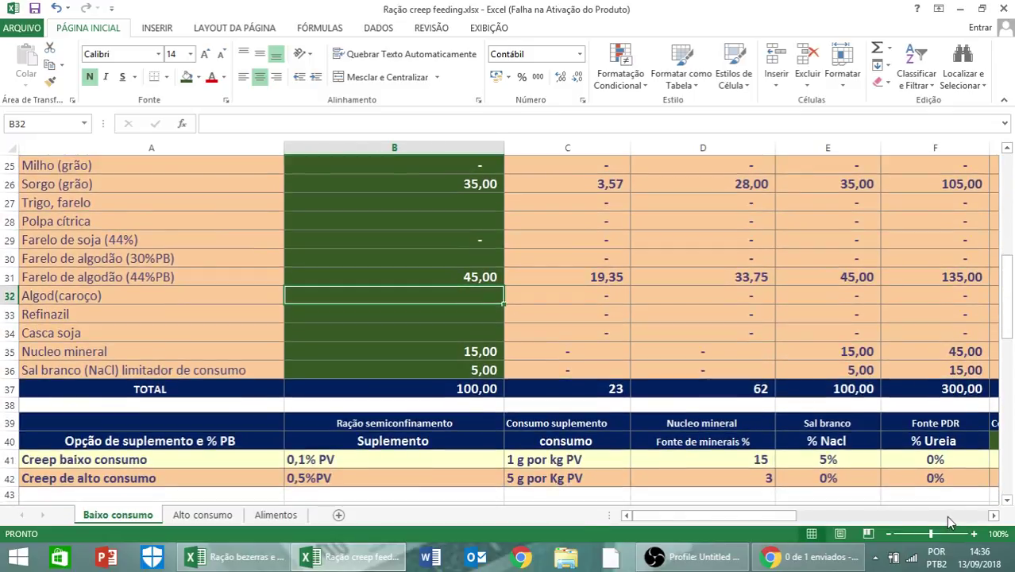
click(945, 515)
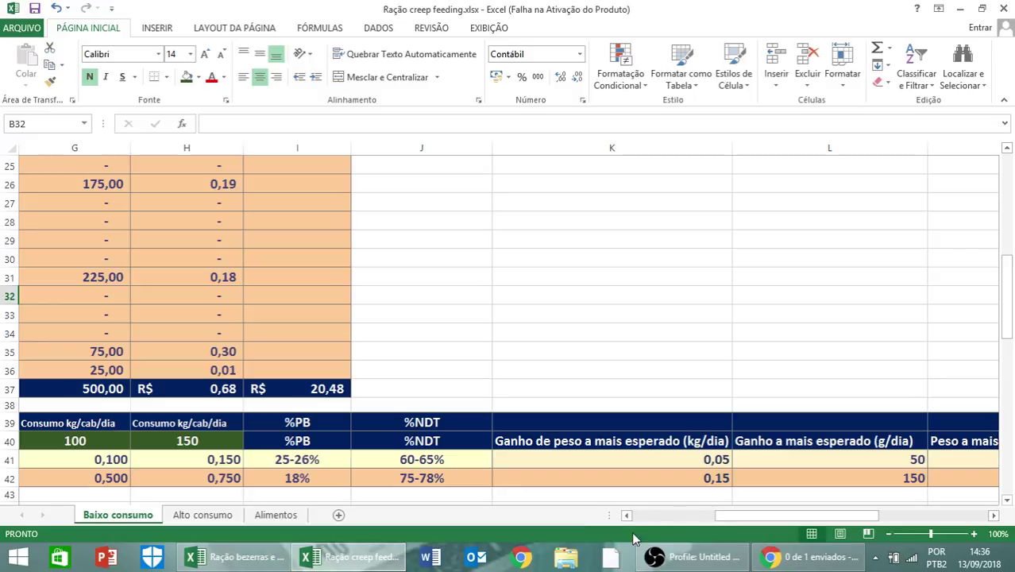
click(654, 517)
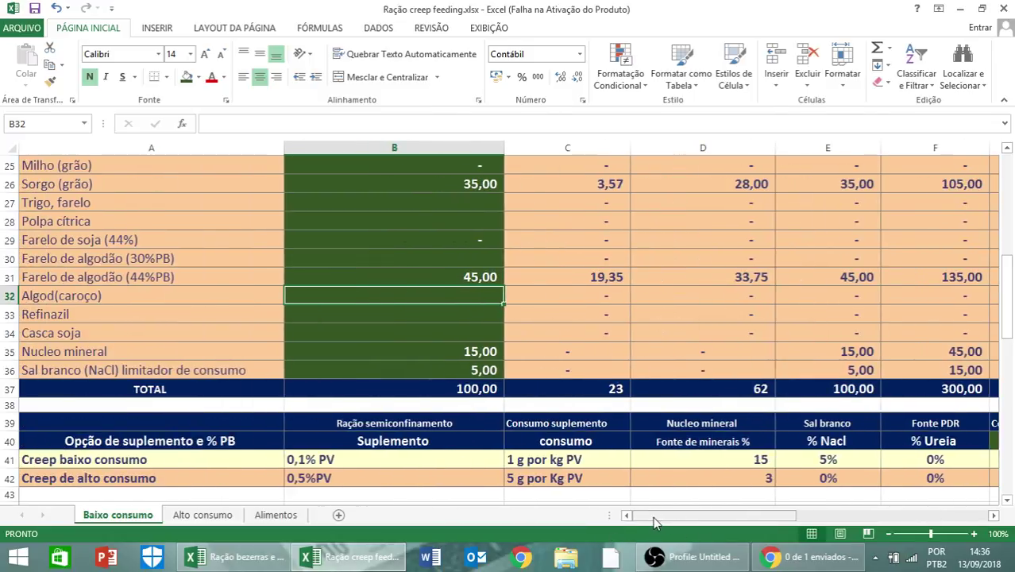
Step: Return to soybean meal in the ration by setting Farelo de soja (44%) to 45 and Farelo de algodão (44%PB) to 0
scroll(462, 405, up, 3)
scroll(461, 404, down, 1)
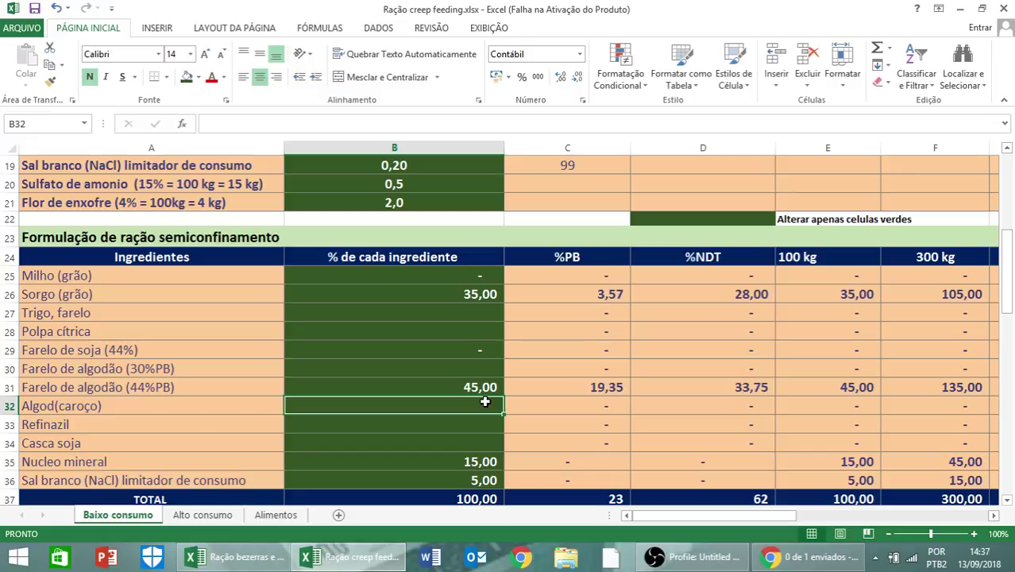
click(479, 350)
text(45)
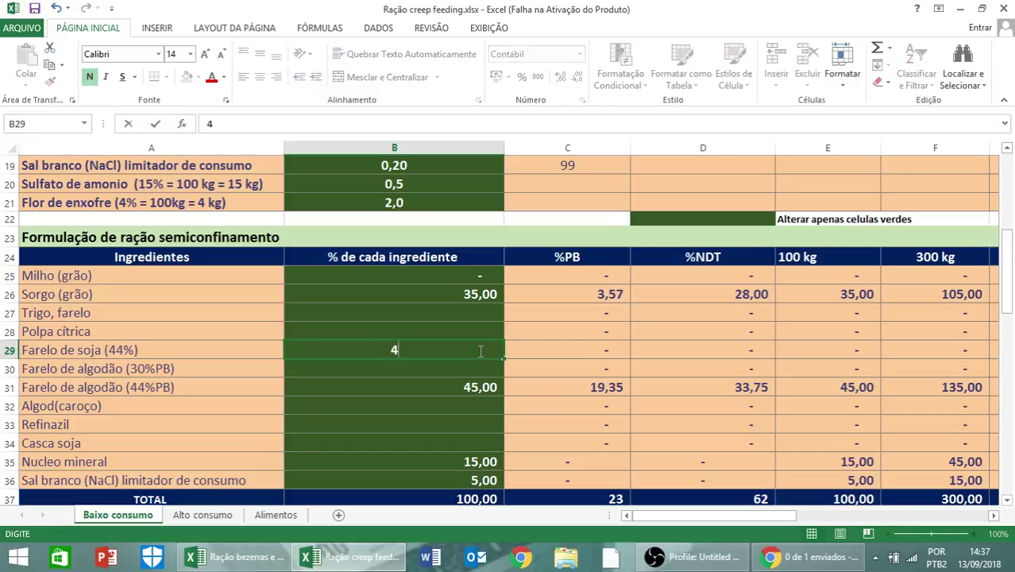
click(492, 384)
text(0)
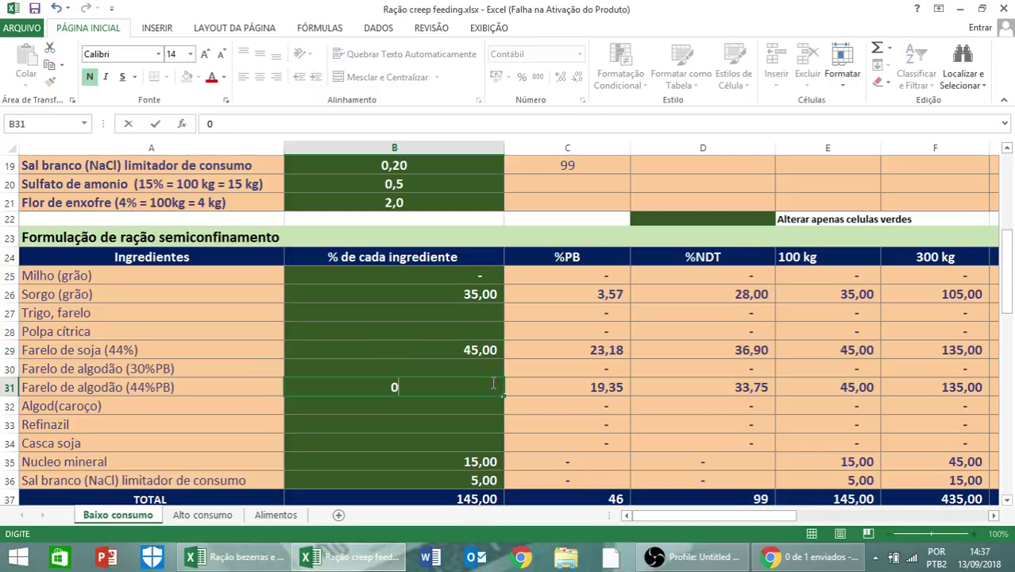
key(Return)
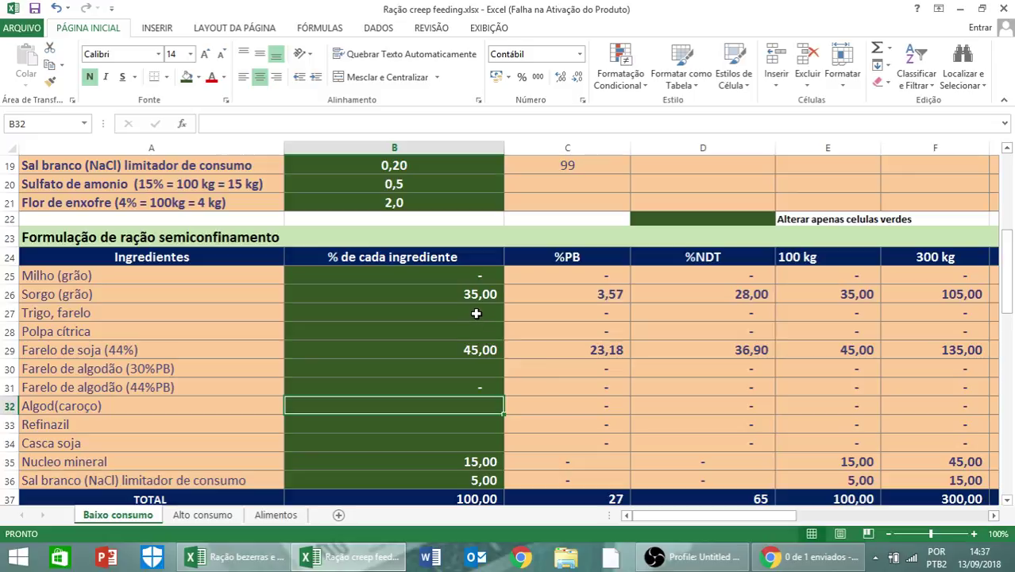
Step: Examine the ration's cost per kg and per 30 kg bag alongside the unit costs of the ingredients
scroll(475, 313, down, 1)
scroll(477, 311, up, 1)
scroll(559, 304, down, 1)
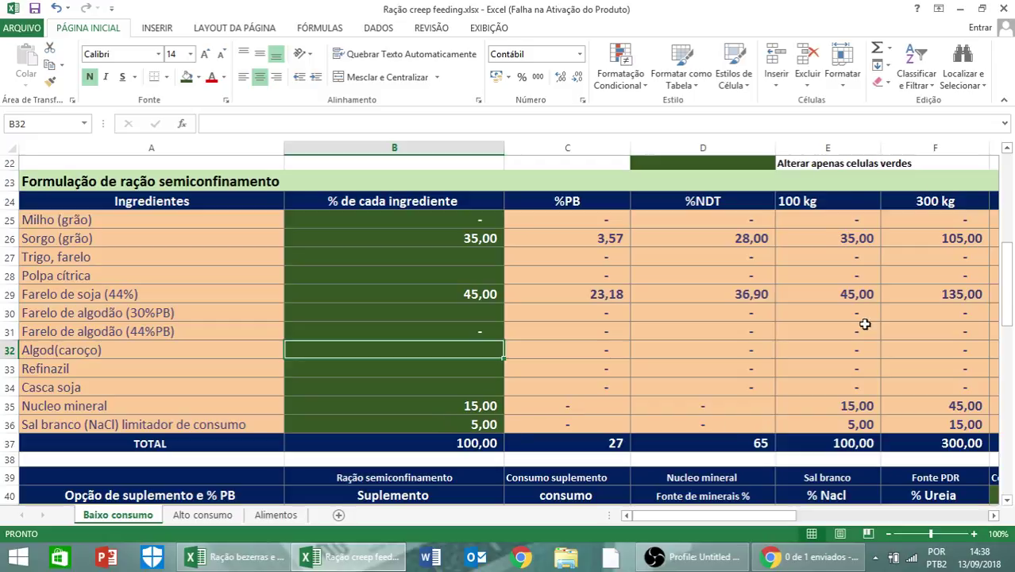
click(992, 515)
click(992, 514)
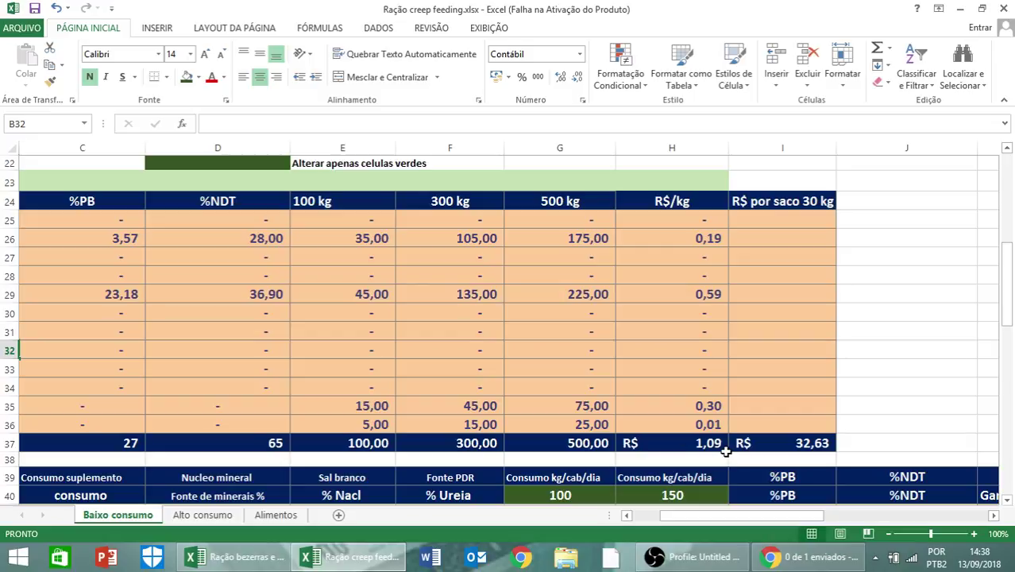
click(643, 516)
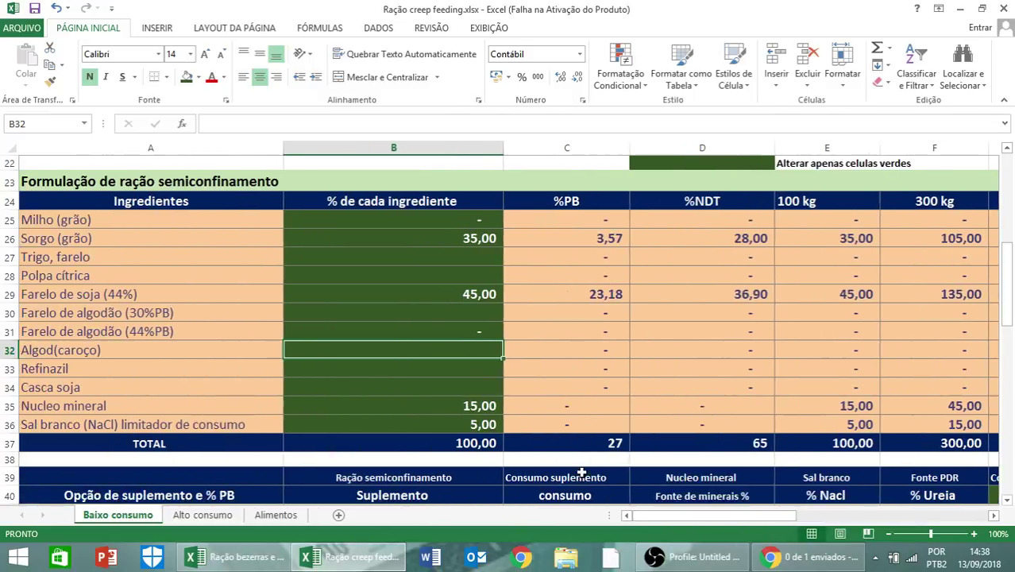
scroll(313, 423, up, 6)
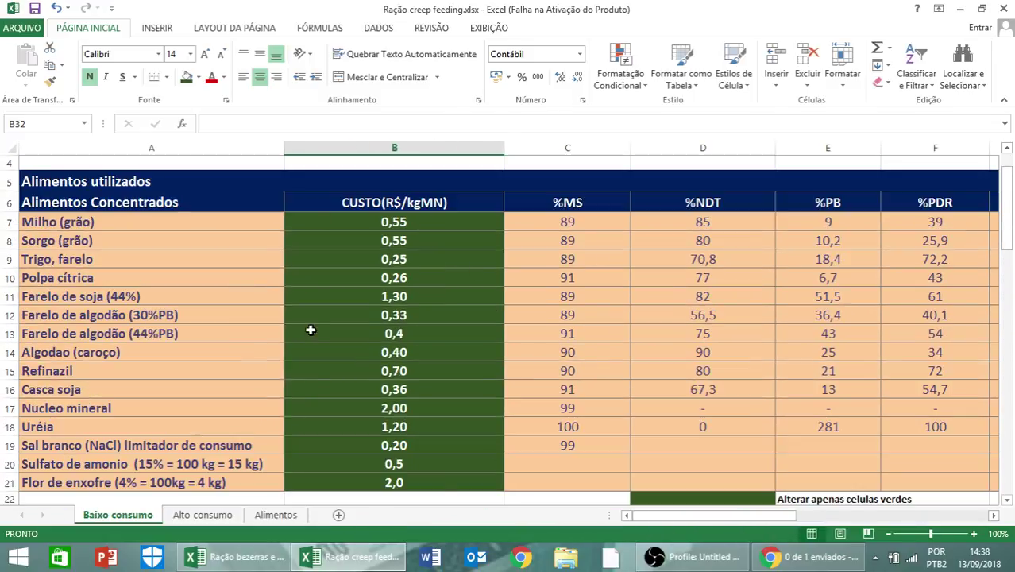
scroll(833, 496, down, 5)
scroll(836, 492, down, 1)
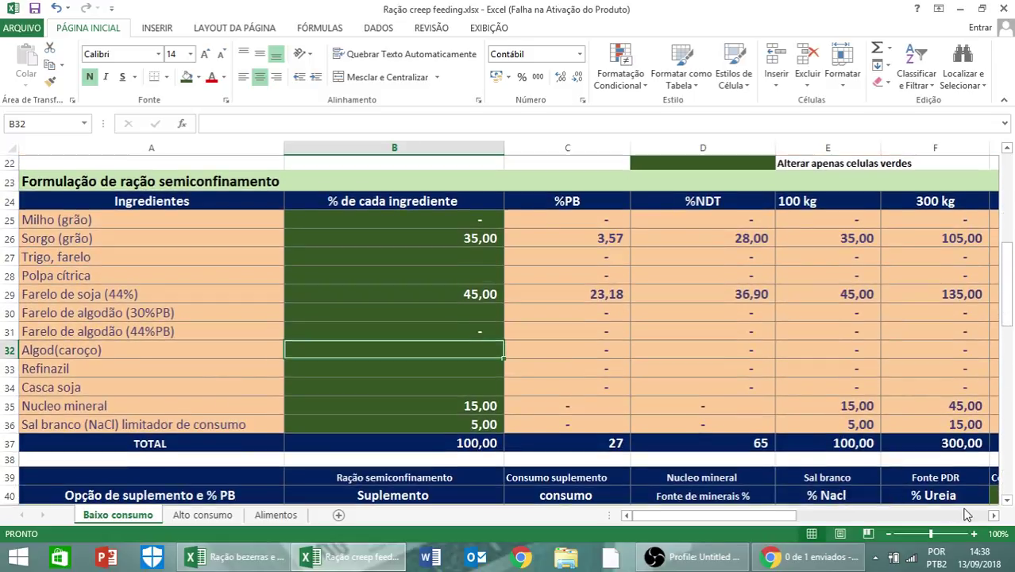
click(993, 515)
click(994, 515)
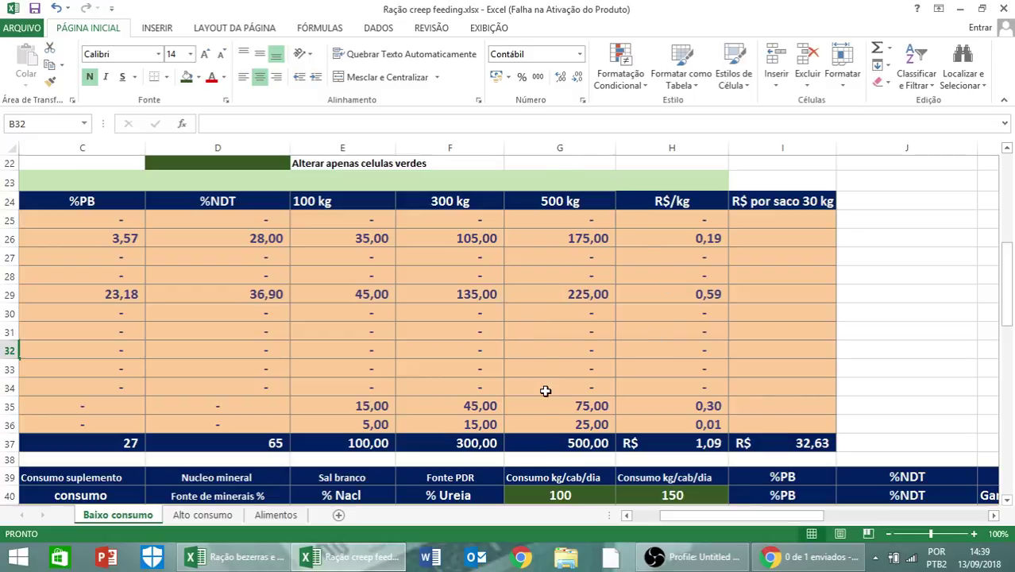
Step: Review the economic reports of the supplementation for the 0.1% PV creep, covering animal performance, supplement cost and revenue
scroll(545, 391, down, 2)
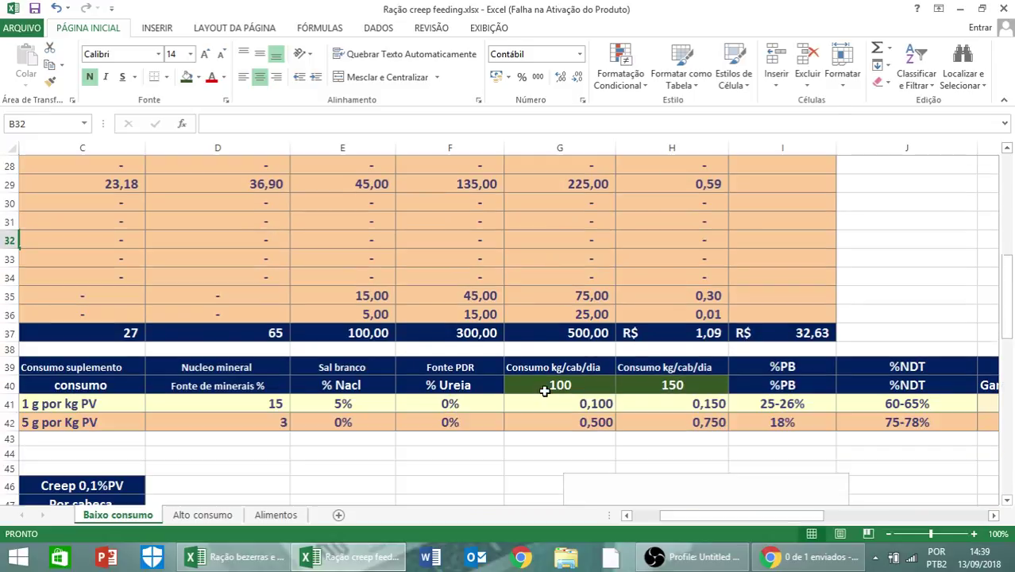
click(627, 516)
scroll(484, 402, down, 4)
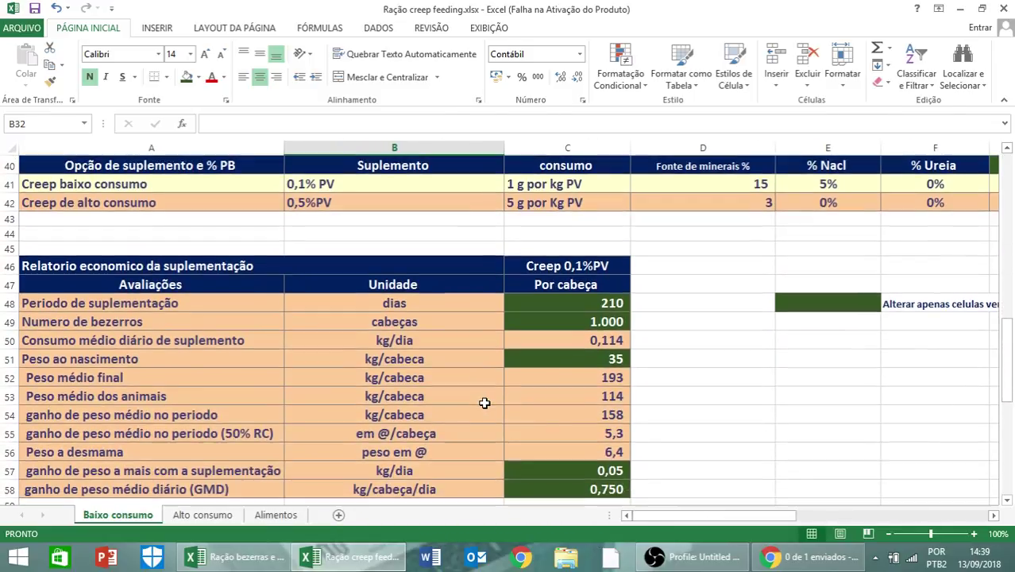
scroll(483, 402, down, 2)
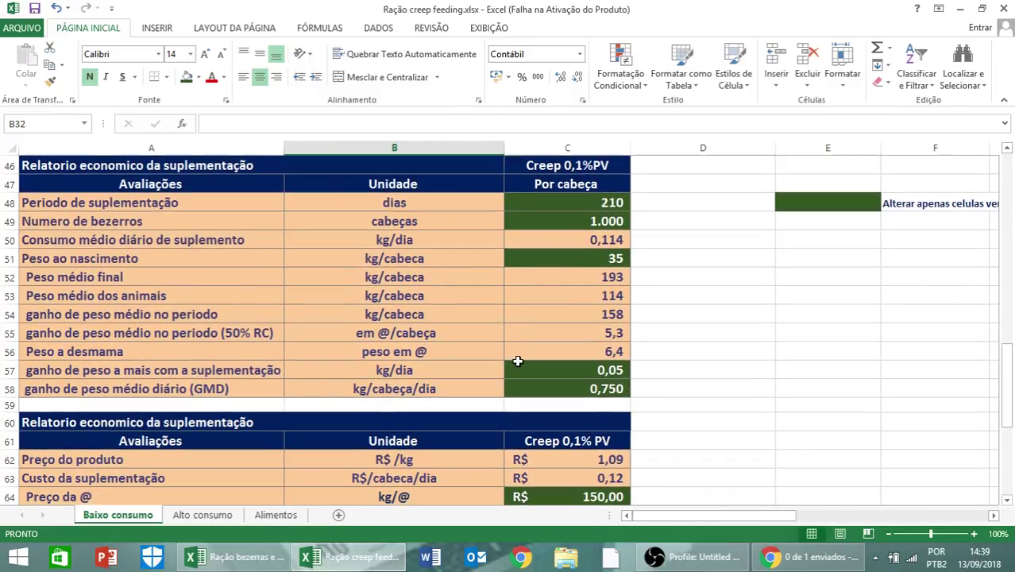
scroll(517, 363, down, 4)
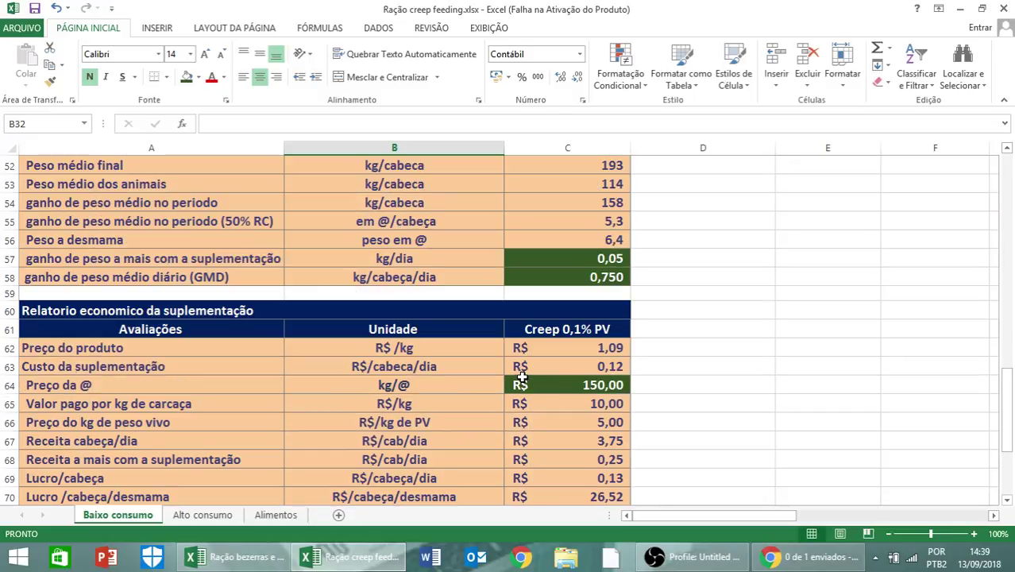
scroll(521, 377, up, 3)
scroll(522, 377, up, 3)
Step: Go through the profit rows and the notes on the other benefits of creep feeding below the economic report
scroll(521, 377, down, 8)
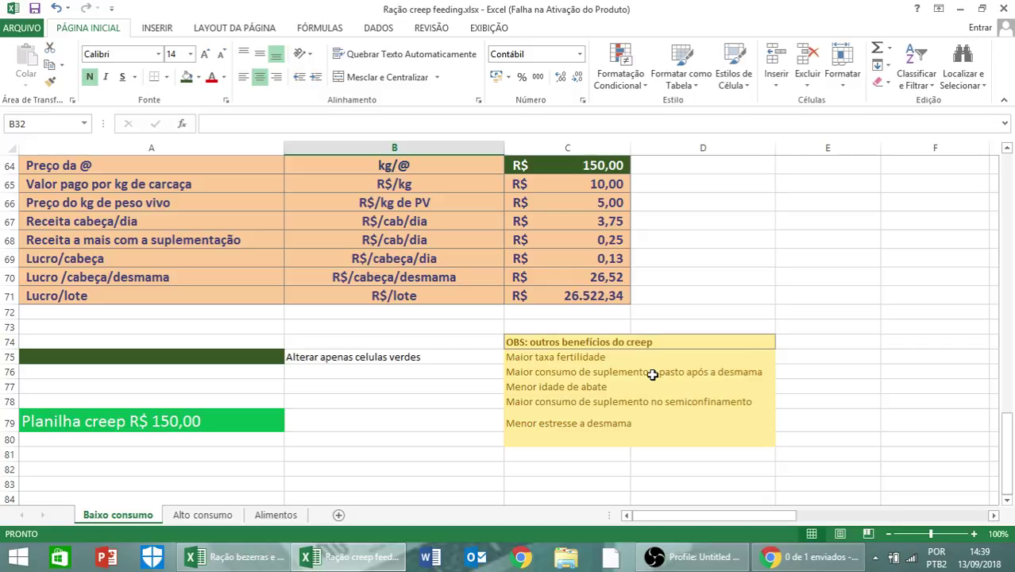
click(520, 372)
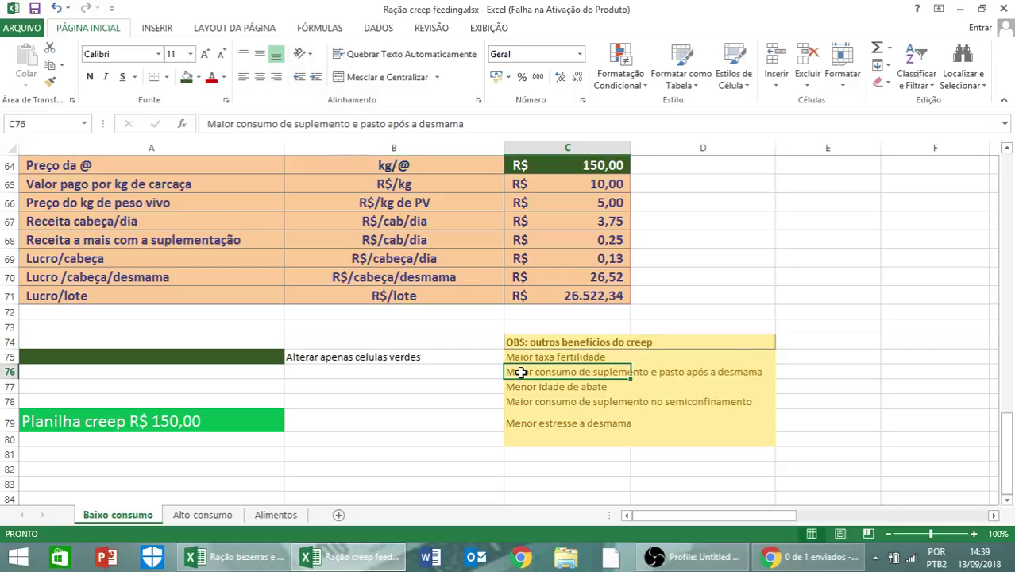
click(516, 389)
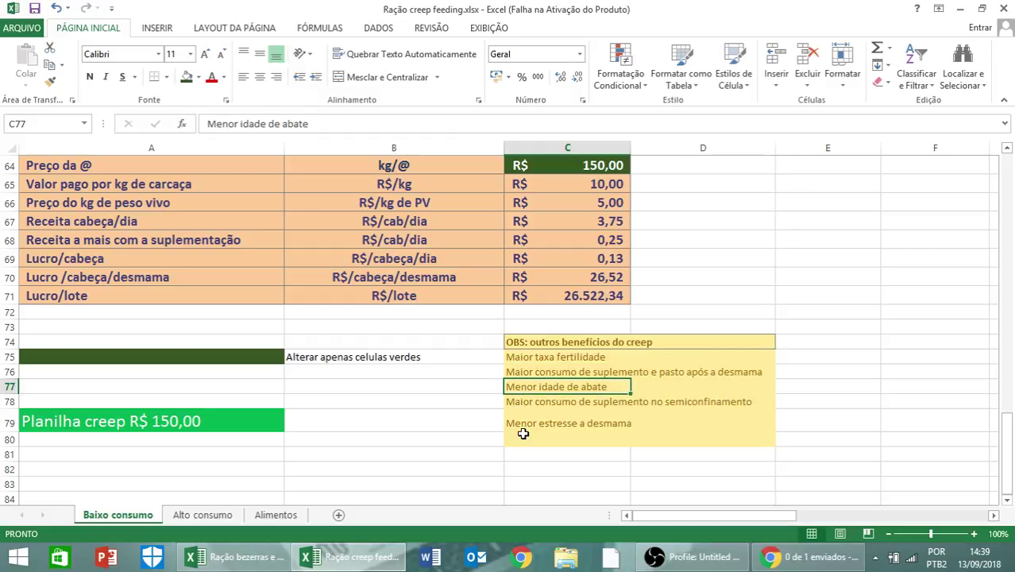
click(520, 402)
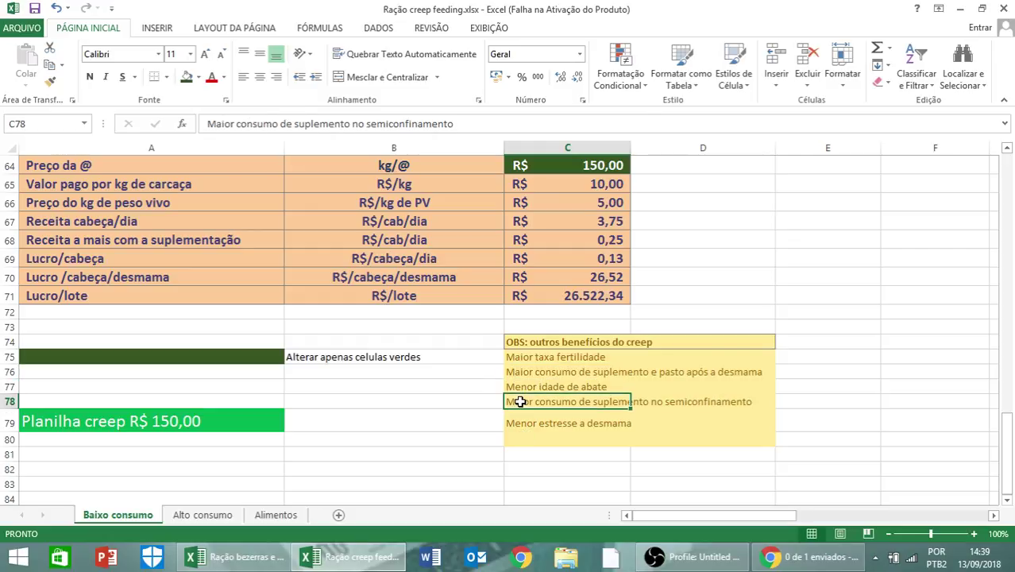
click(512, 422)
scroll(512, 429, up, 2)
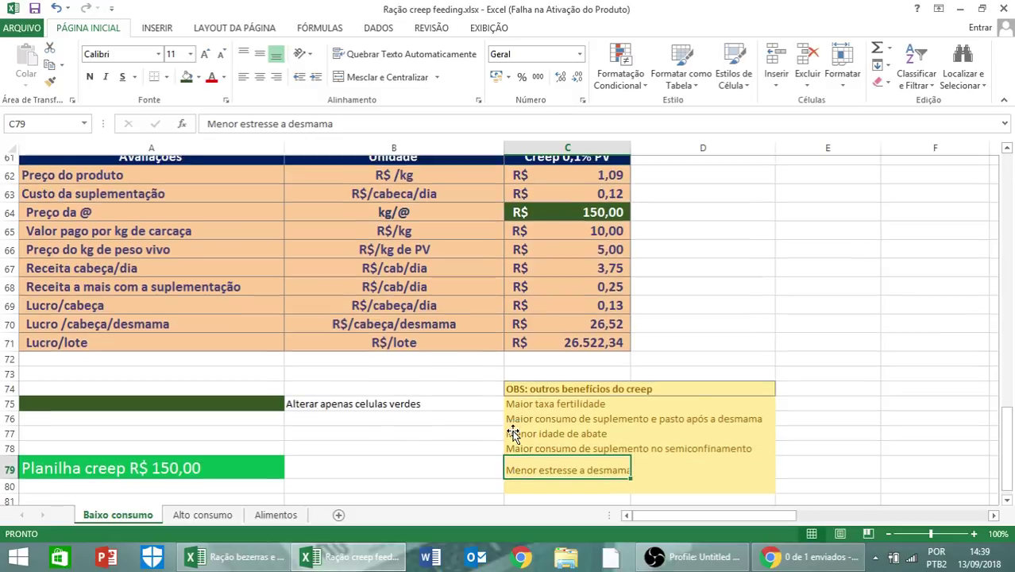
click(715, 403)
click(720, 381)
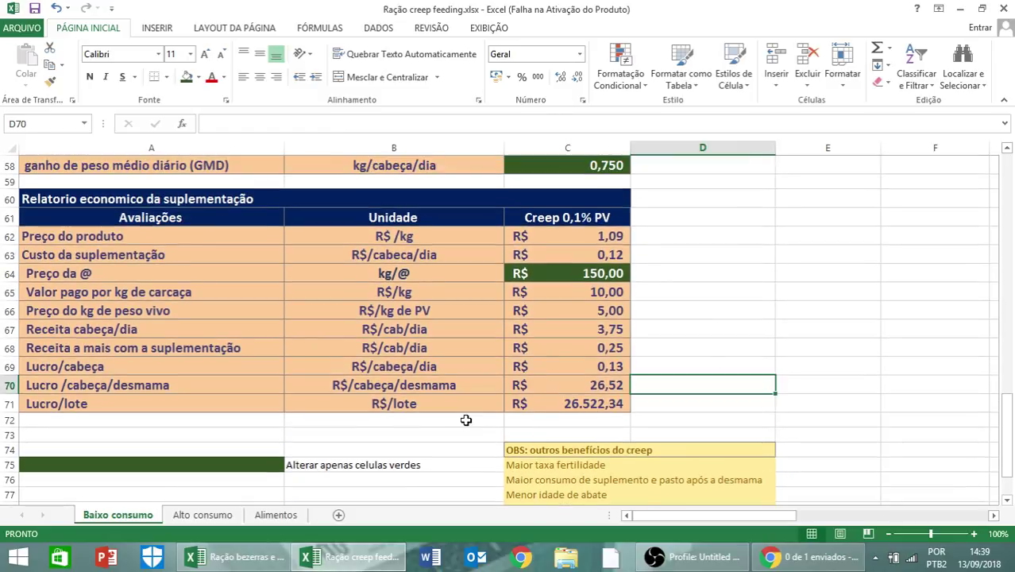
Step: Enter 210 days as the supplementation period in the economic report
scroll(466, 419, up, 5)
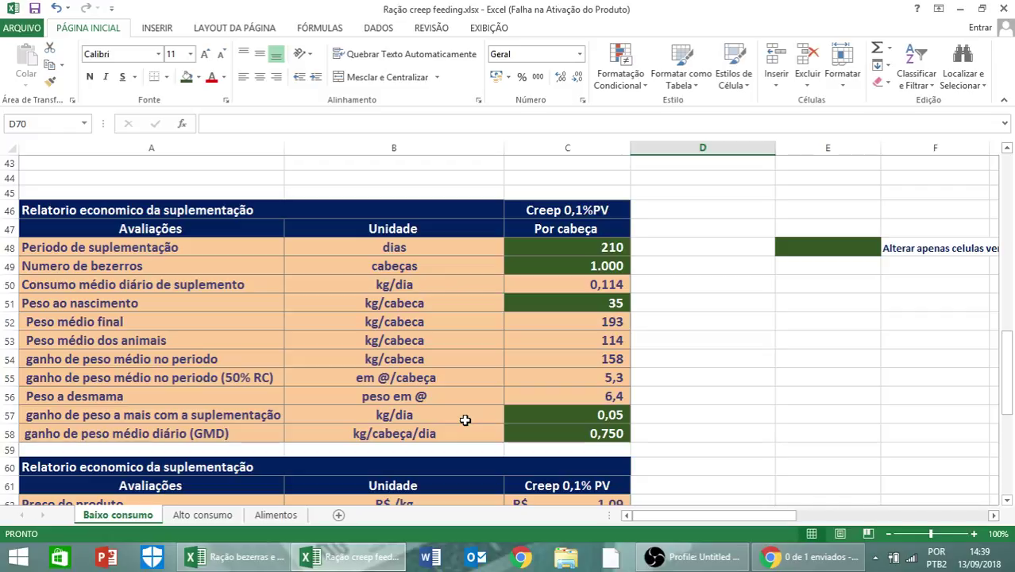
click(618, 249)
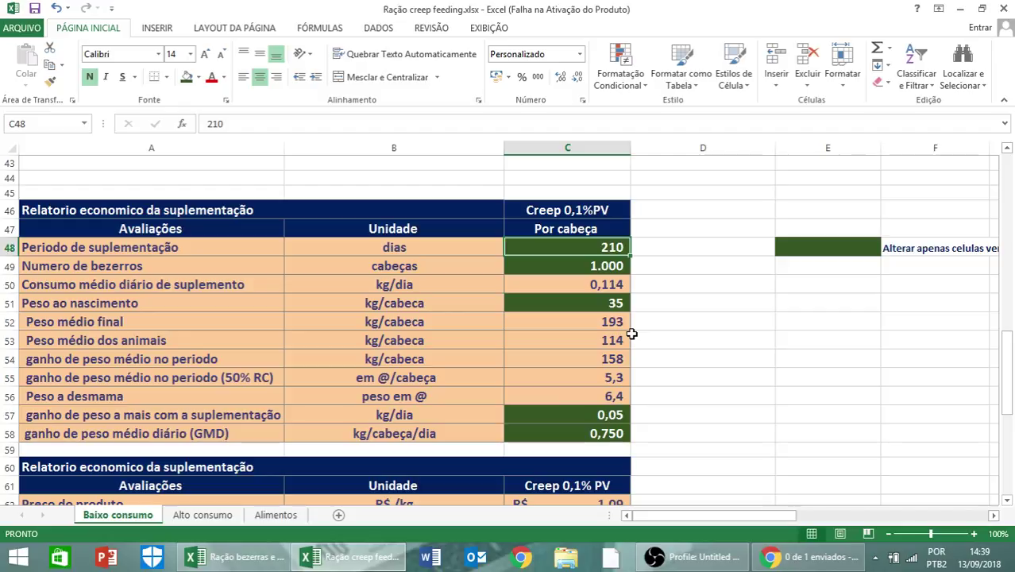
text(210)
key(Return)
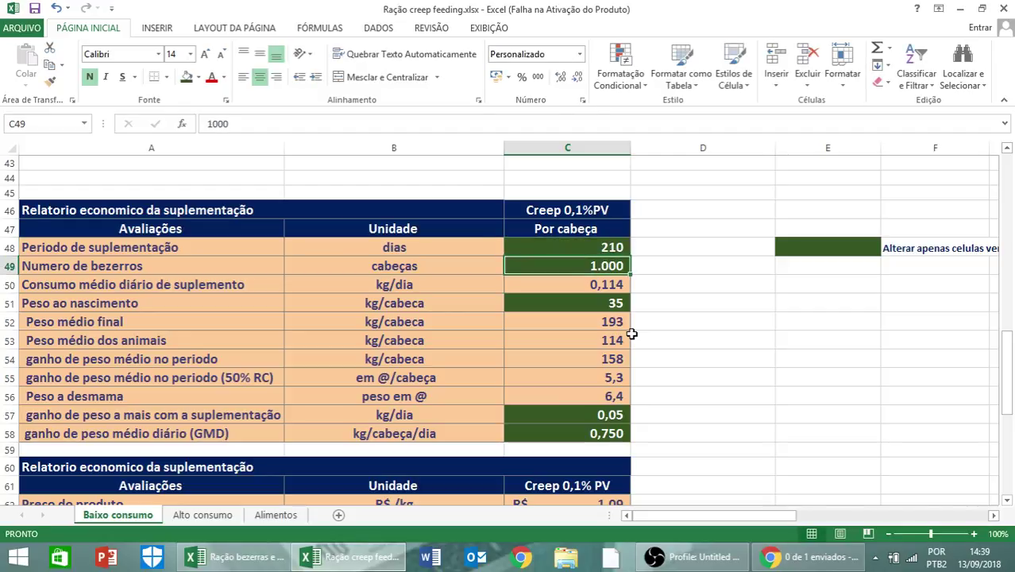
Step: Check the economic report's inputs for number of calves, birth weight, extra gain from supplementation and average daily gain
key(Down)
key(Down)
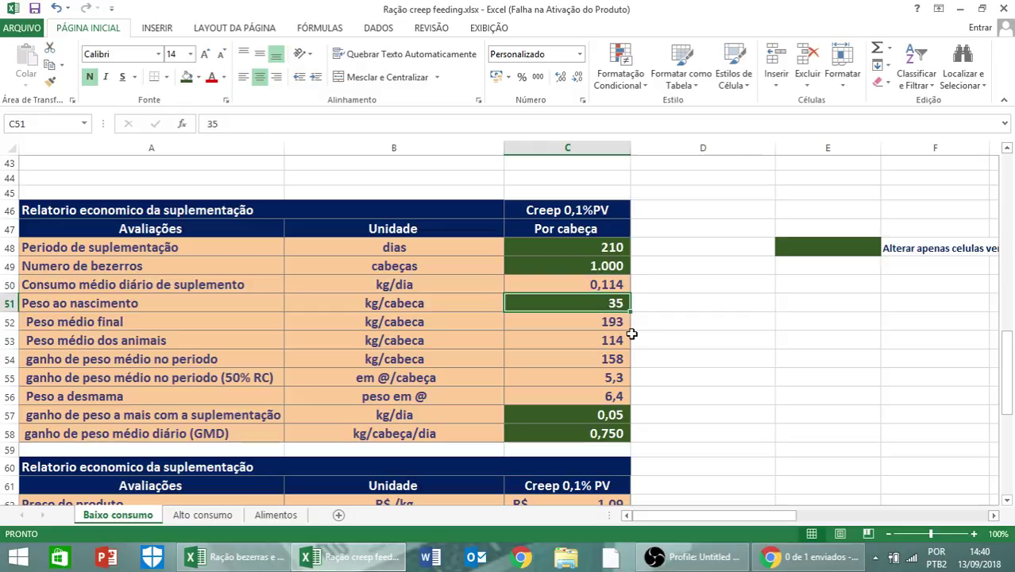
key(Down)
key(Down)
key(Down)
key(Down)
key(Down)
key(Down)
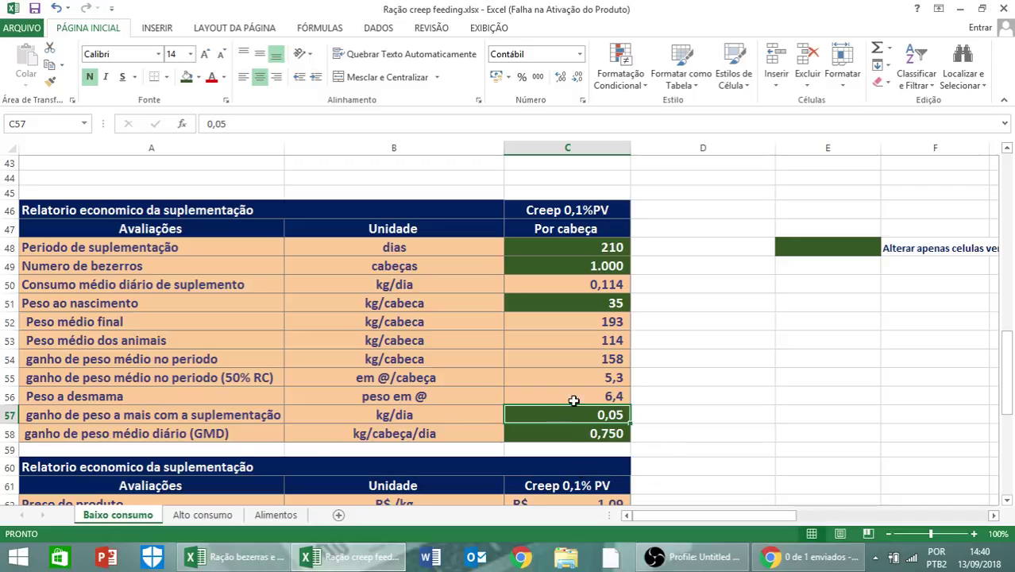
click(568, 432)
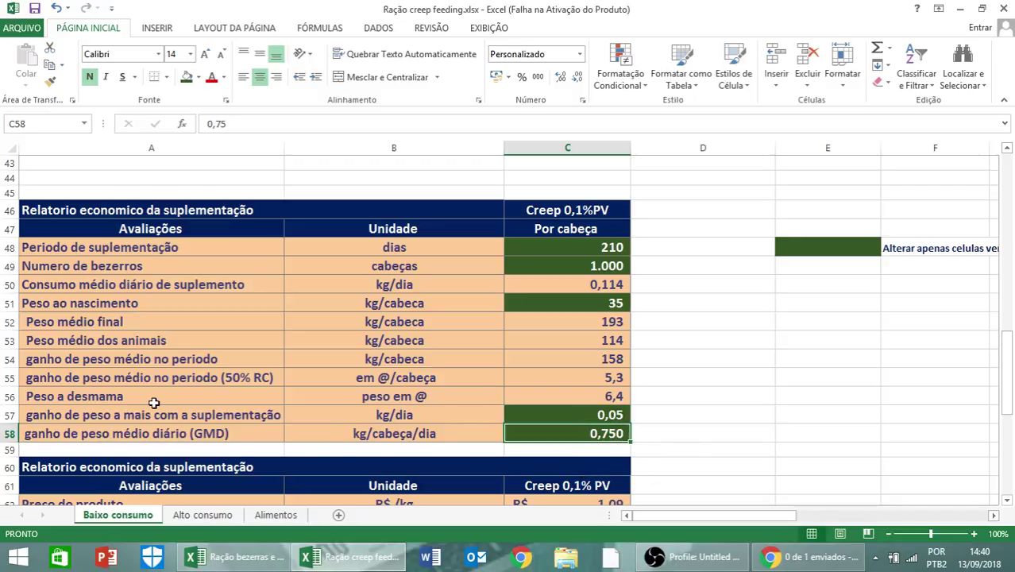
Step: Check the supplement options table for the expected extra gain, expected daily gain and weaning weight of each creep option
scroll(792, 442, up, 5)
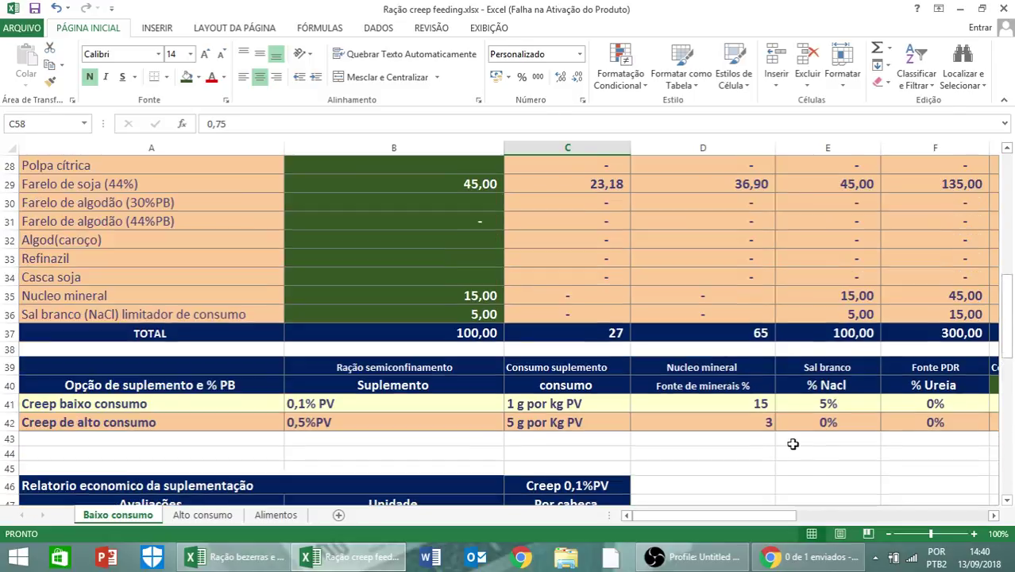
click(994, 515)
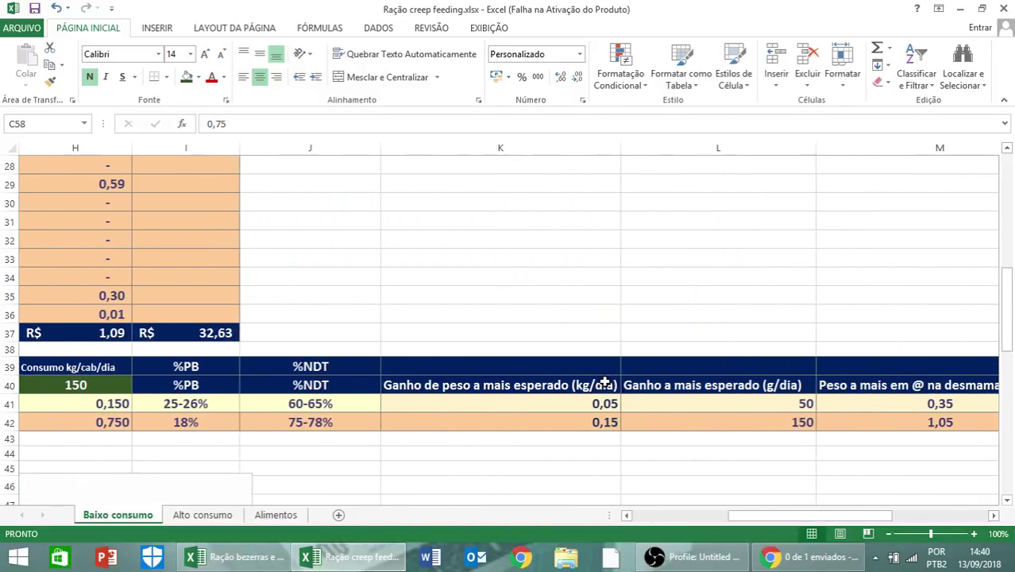
click(994, 516)
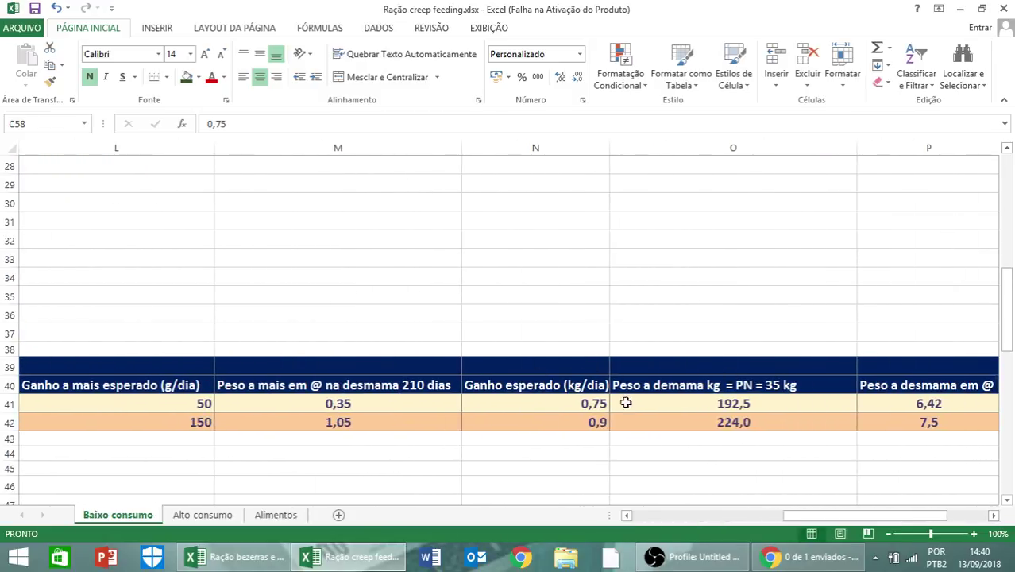
click(671, 518)
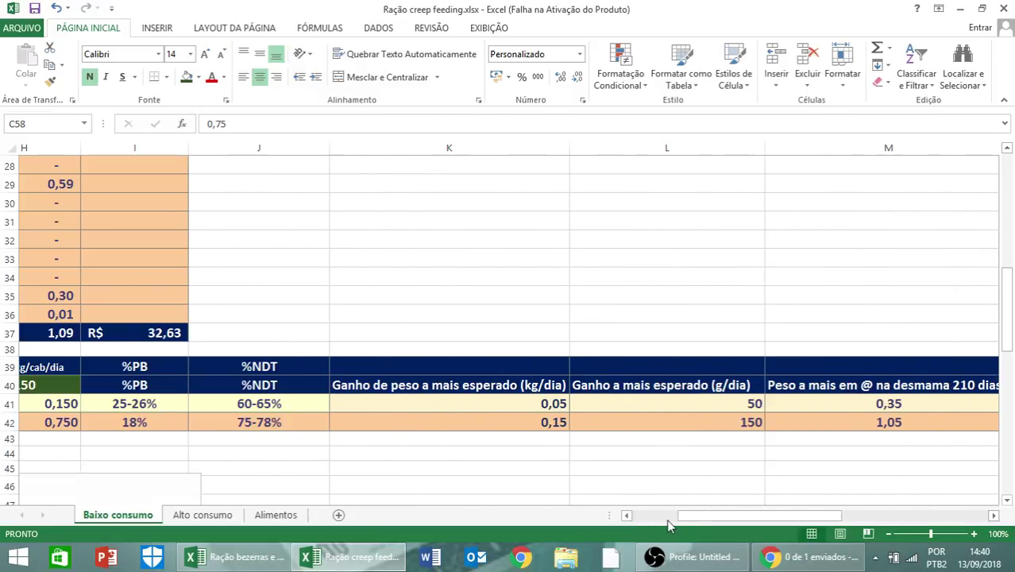
Step: Go back through both economic reports for the 0.1% PV creep, from the performance inputs down to the profit per batch
scroll(627, 505, down, 5)
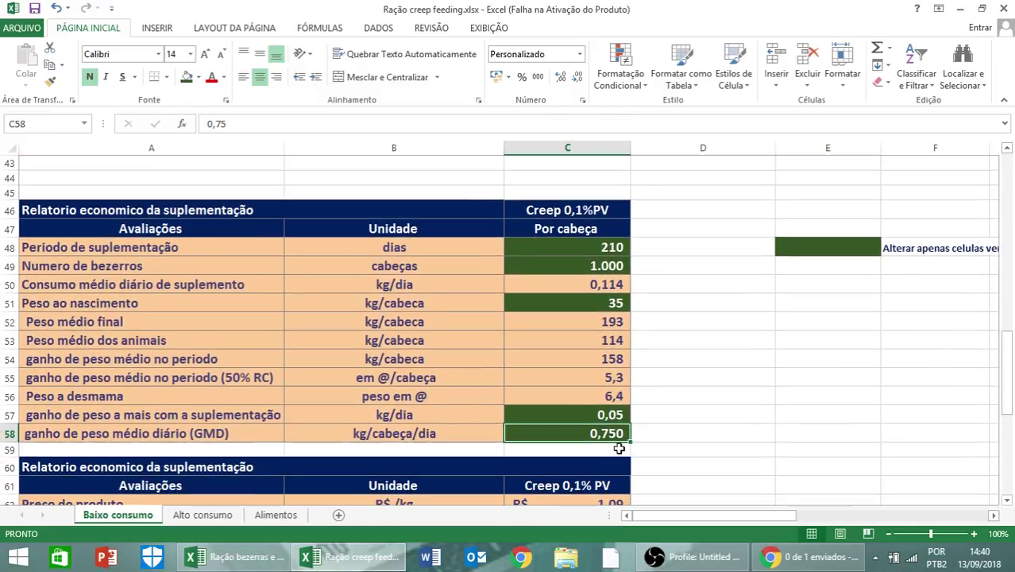
scroll(571, 460, down, 1)
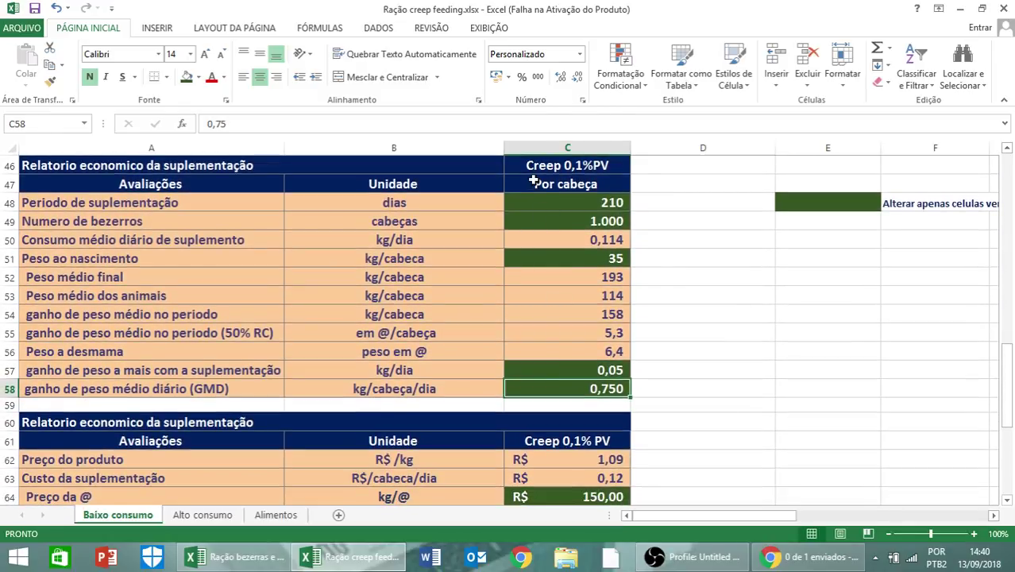
scroll(570, 428, down, 2)
scroll(570, 429, down, 1)
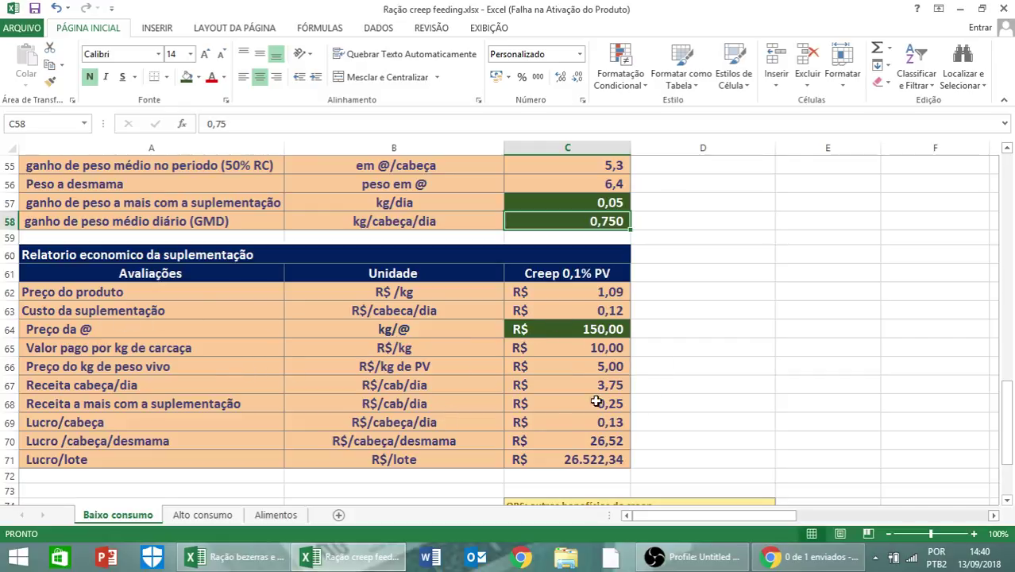
scroll(564, 442, down, 1)
scroll(564, 442, down, 1)
Step: On the Alto consumo sheet, go through the high-consumption creep option's supplement level, intake per kg, mineral, salt, urea and daily consumption
scroll(577, 405, up, 19)
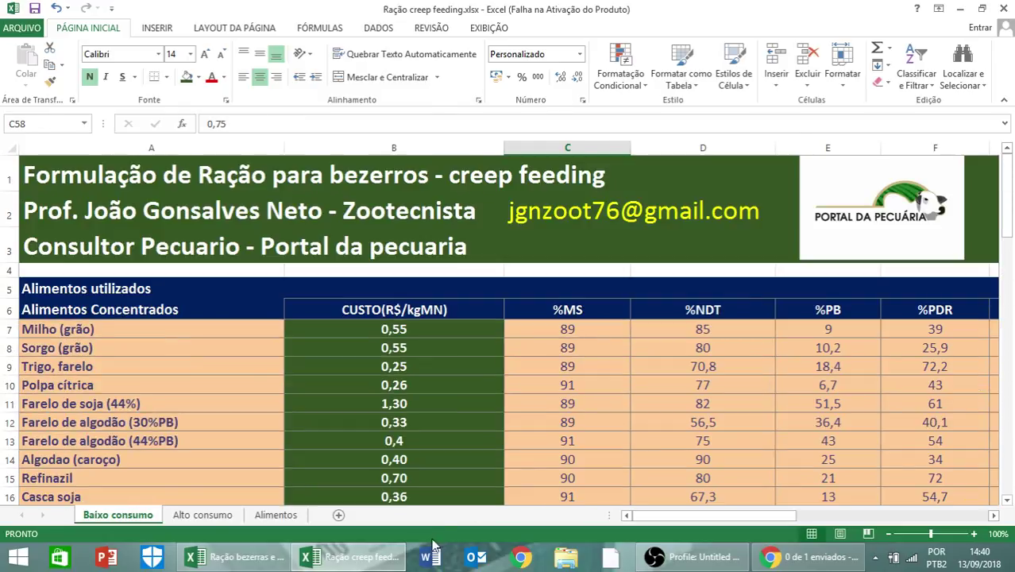
click(205, 515)
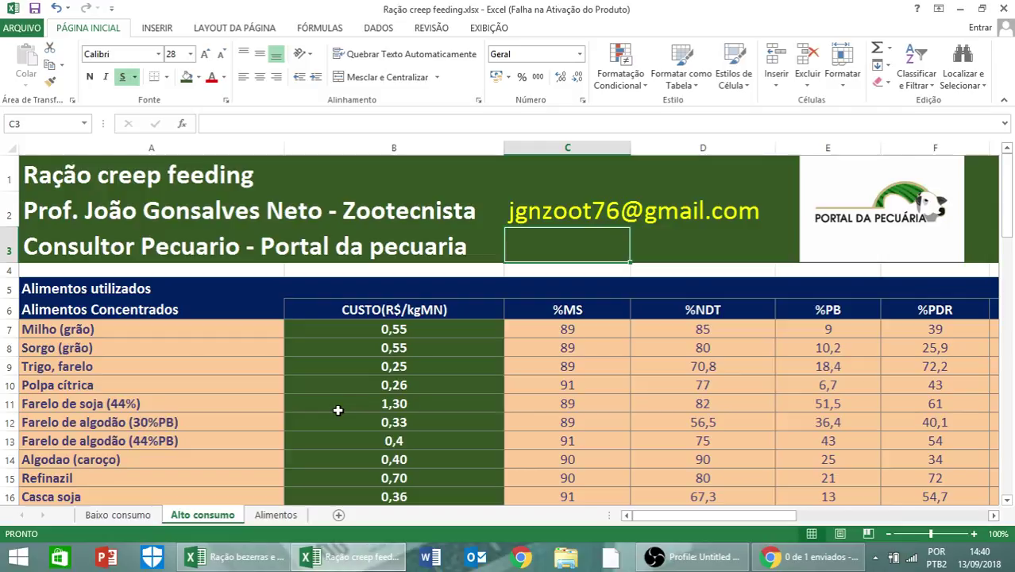
scroll(338, 410, down, 8)
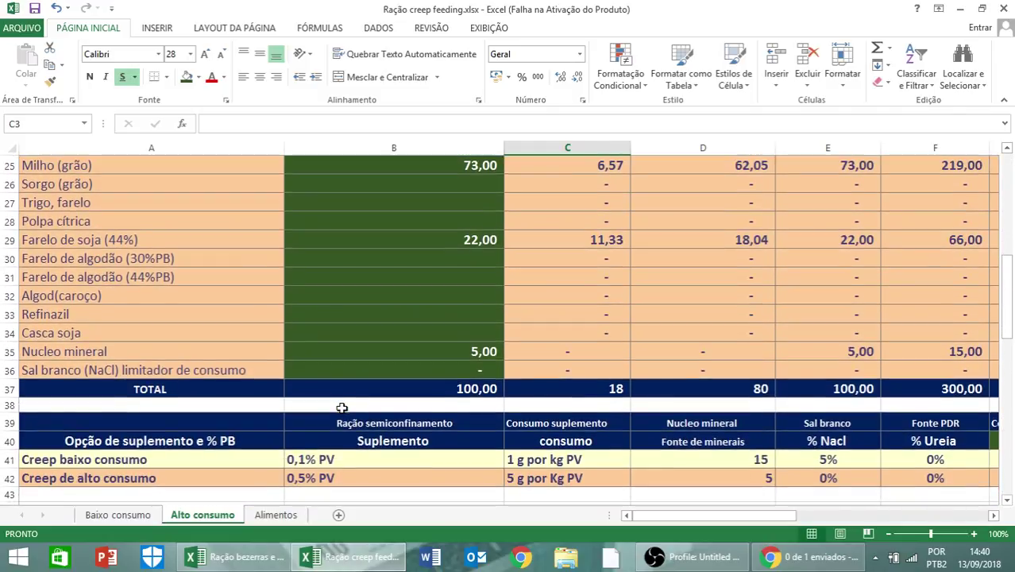
scroll(341, 407, down, 1)
click(131, 433)
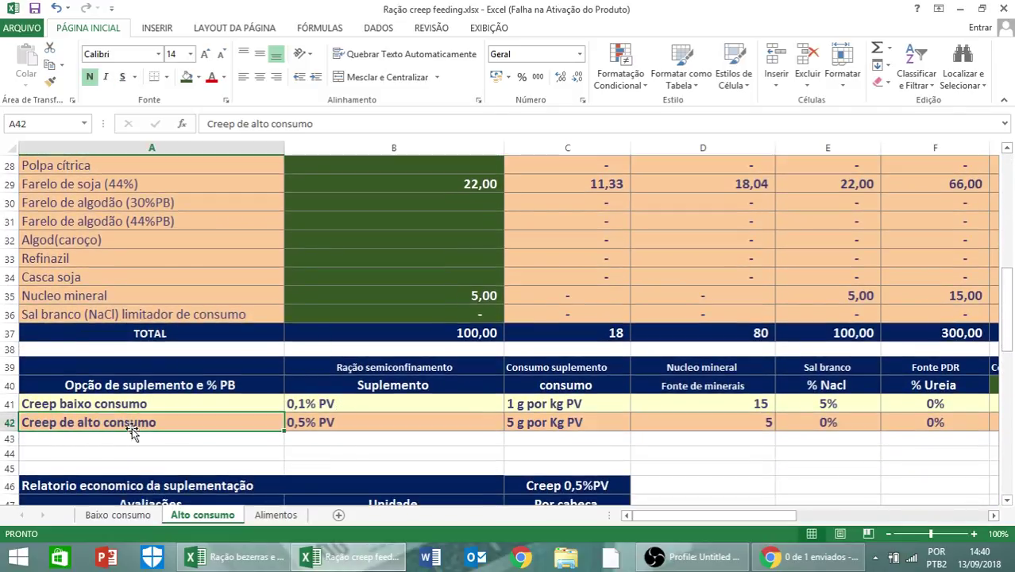
key(Right)
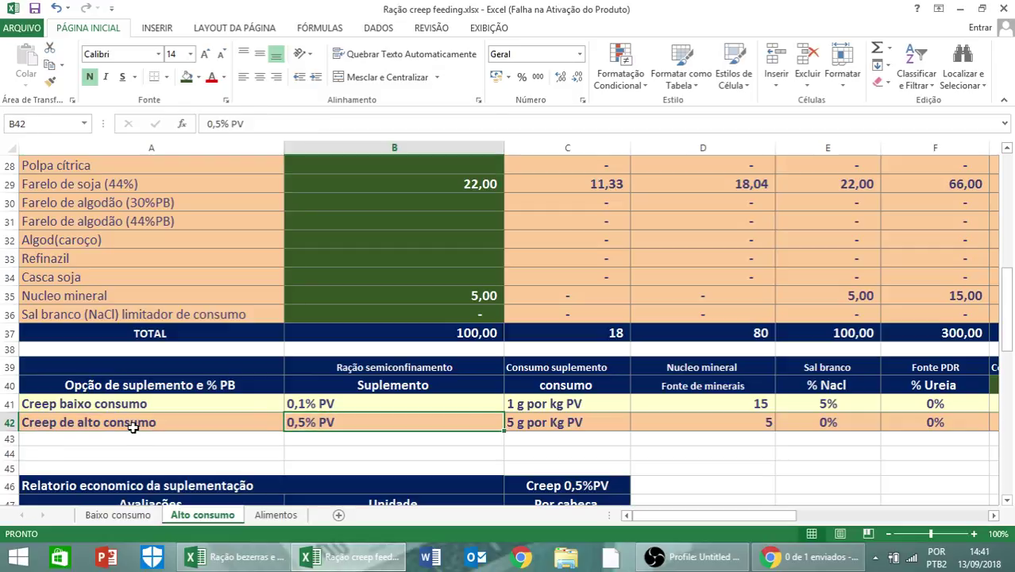
key(Right)
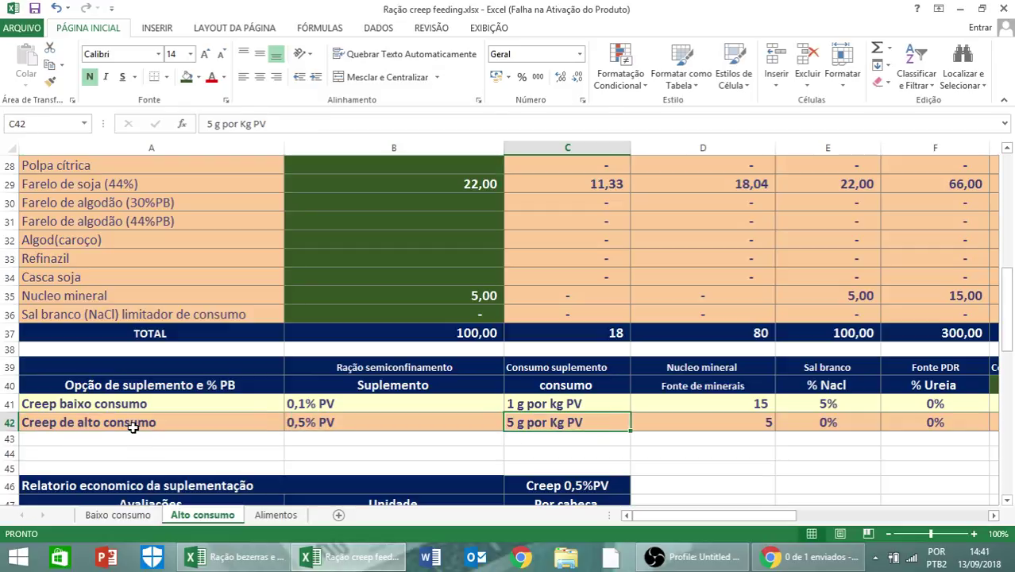
key(Right)
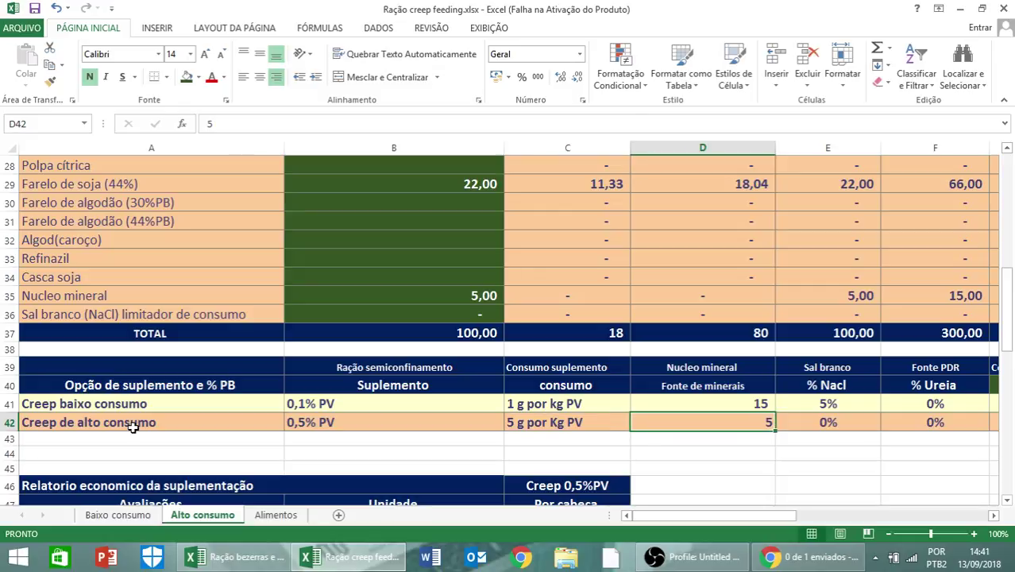
key(Up)
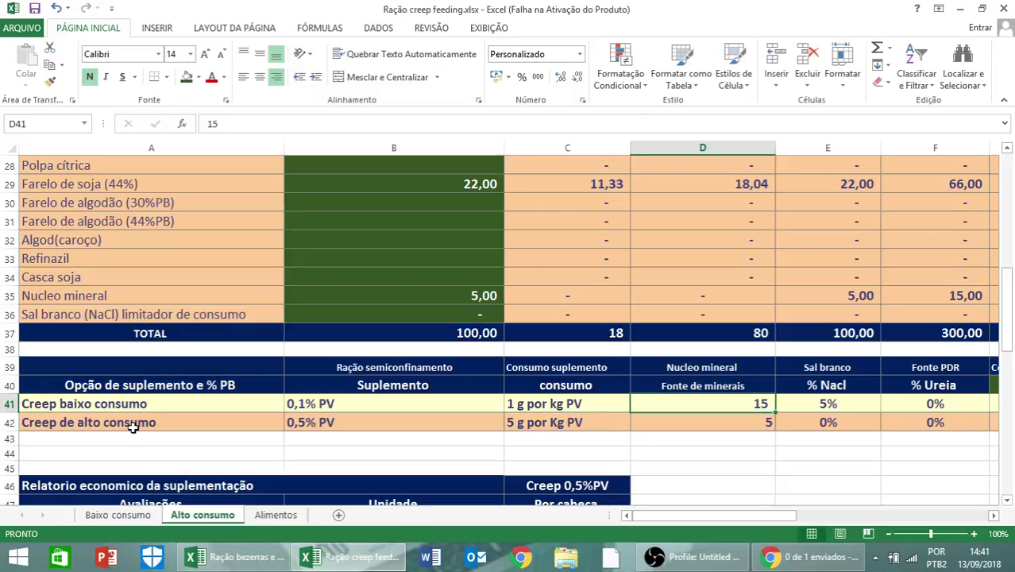
key(Down)
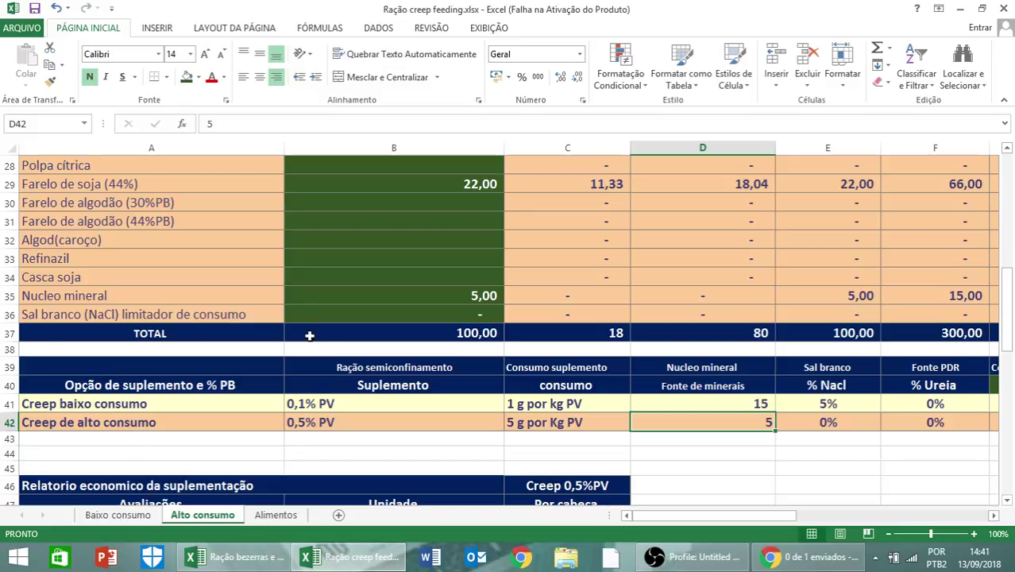
key(Right)
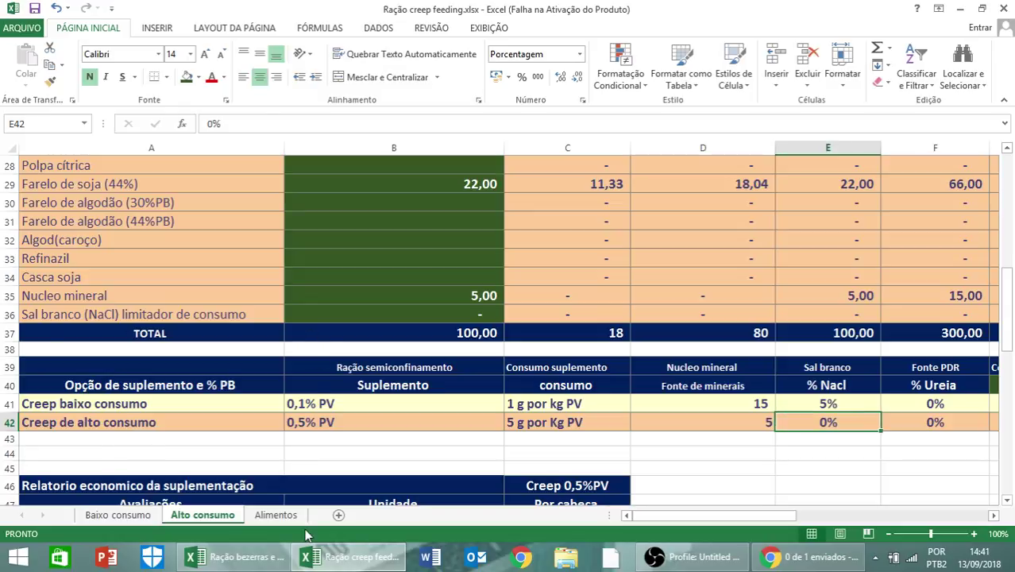
key(Right)
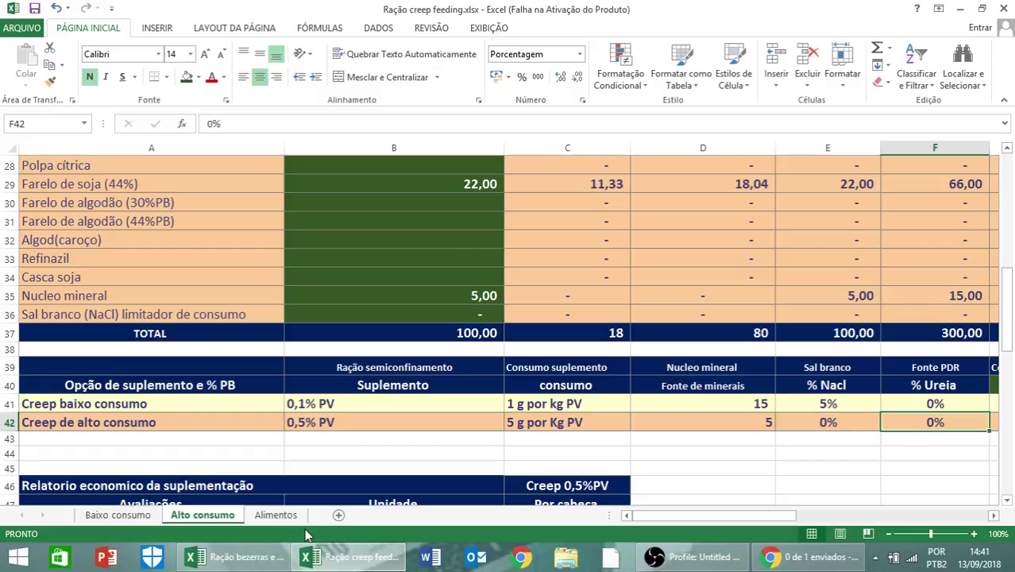
key(Right)
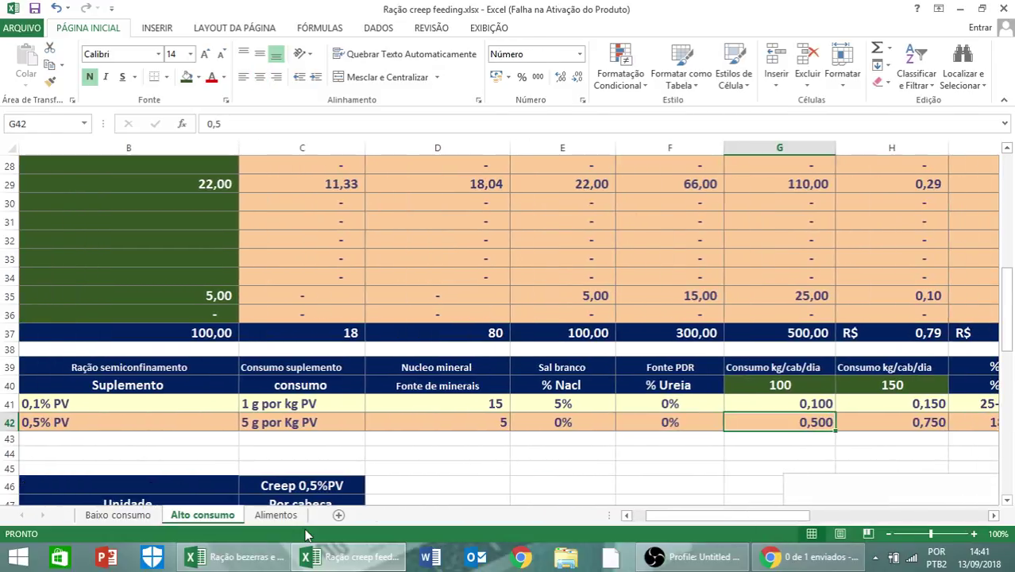
key(Right)
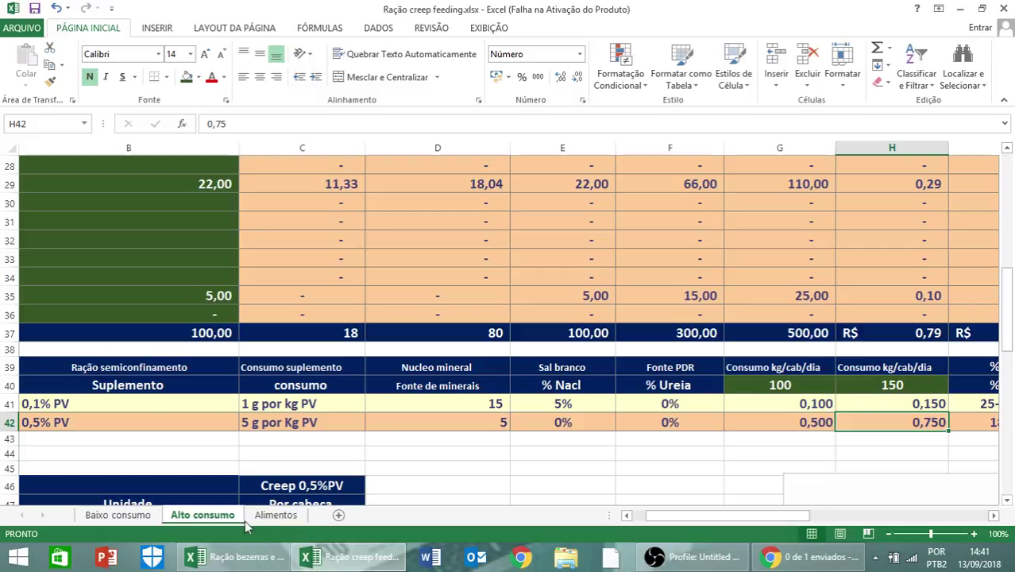
Step: Set both reference body weights above the daily consumption columns of the supplement options table to 200
click(906, 384)
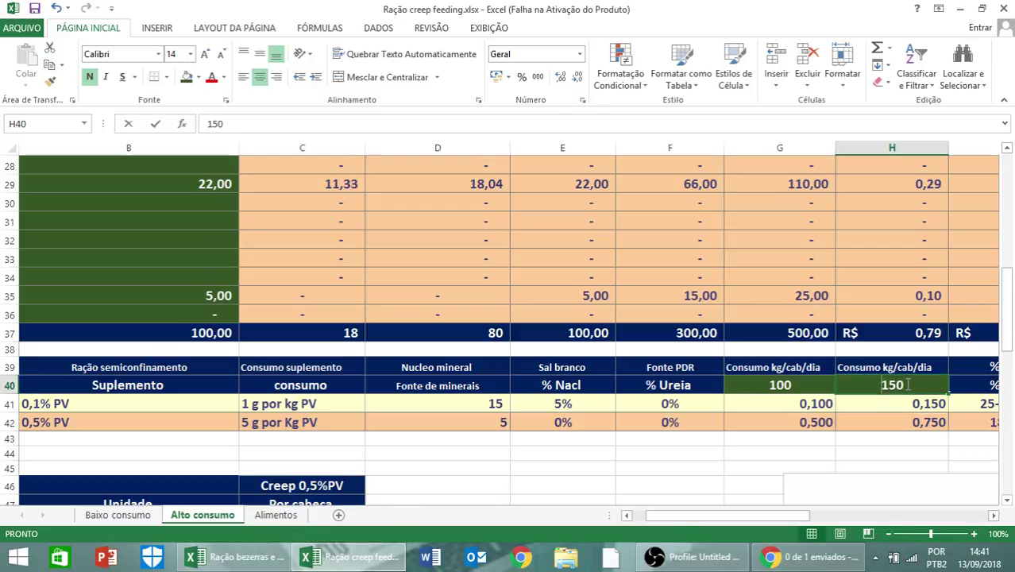
text(200)
key(Return)
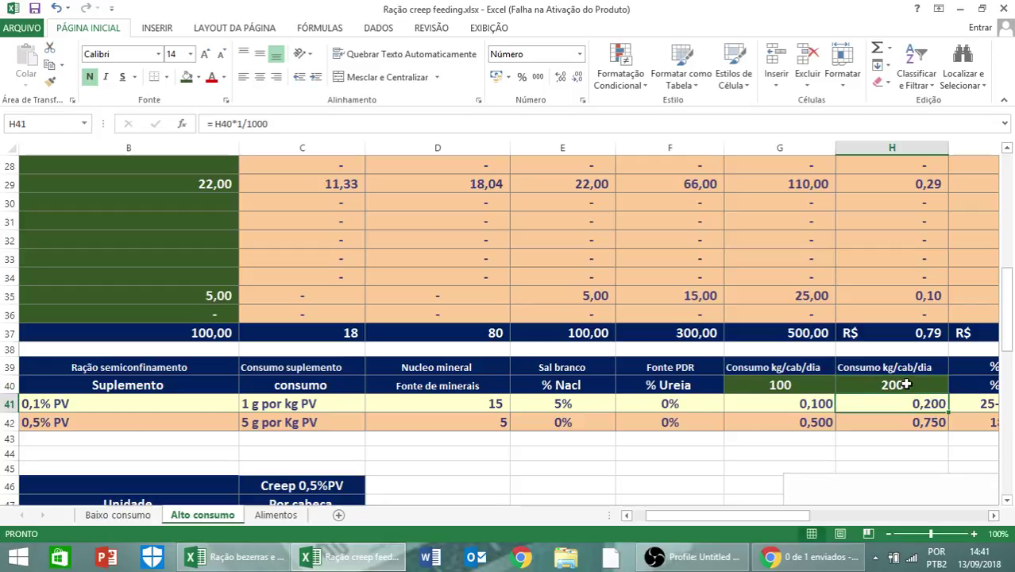
key(Up)
key(Left)
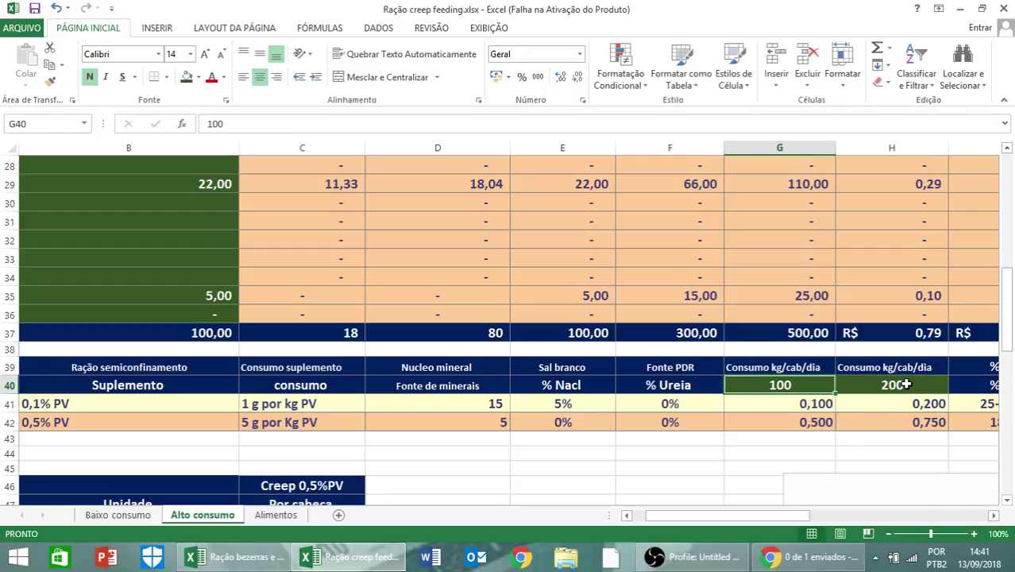
text(200)
key(Return)
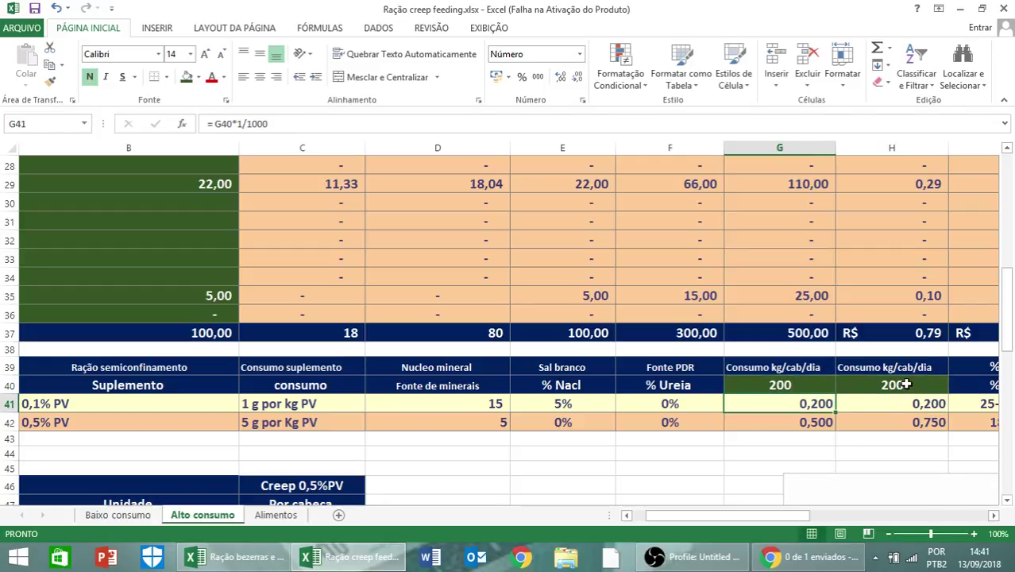
Step: Restore the reference body weights of the two daily consumption columns to 100 and 150
key(Up)
text(100)
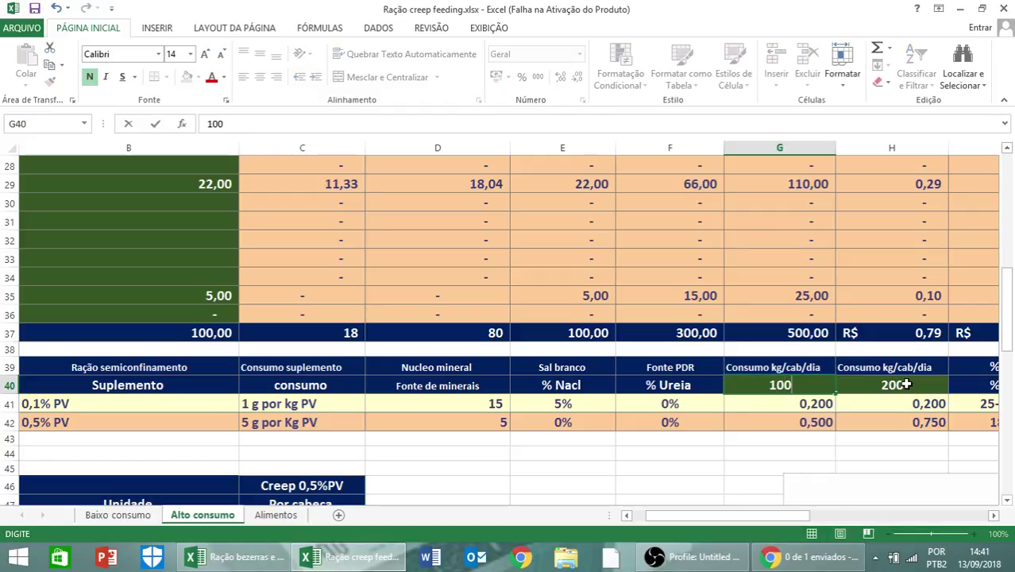
key(Tab)
text(150)
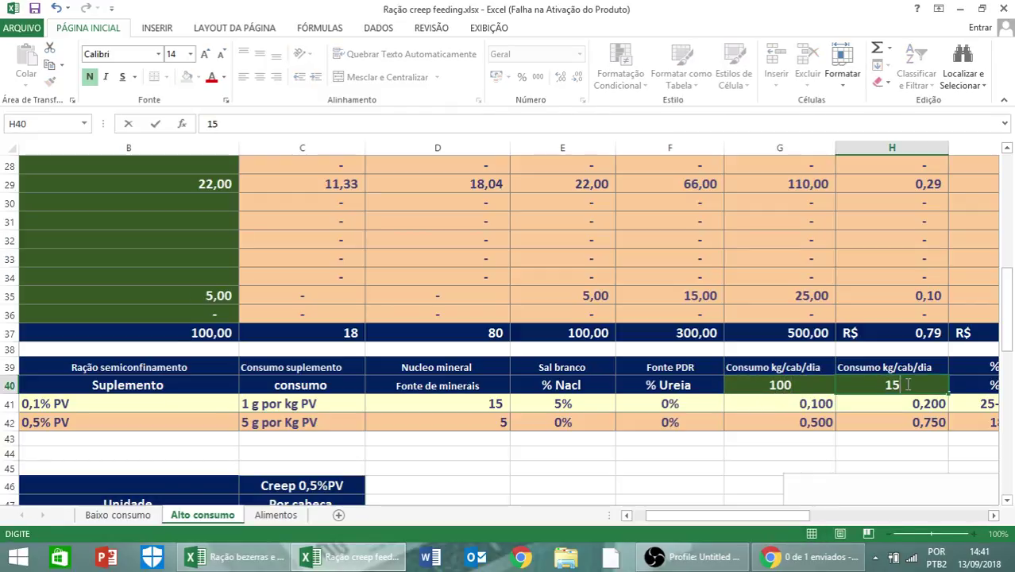
key(Return)
key(Return)
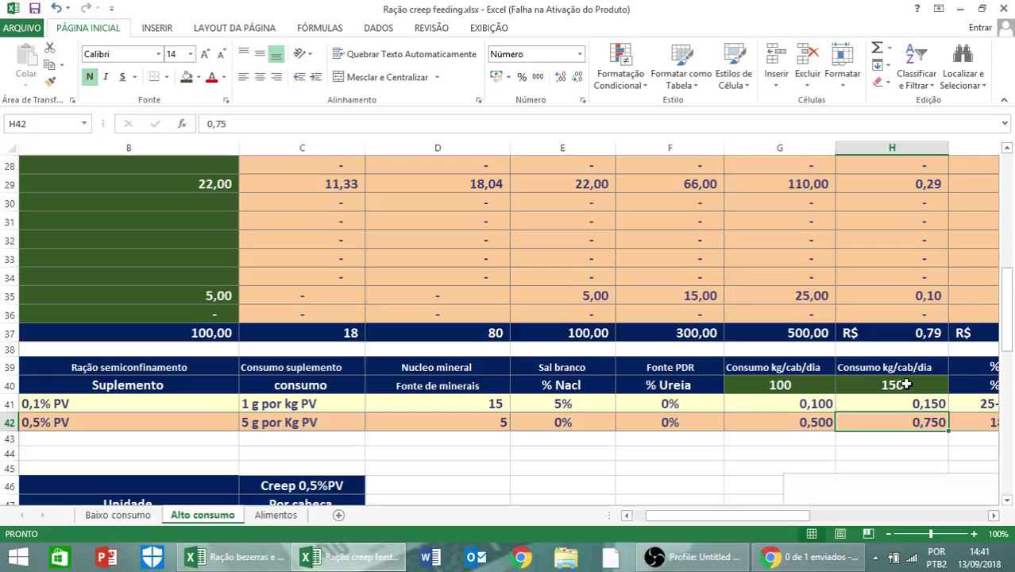
Step: Widen the column for expected extra gain in g/dia so that its whole heading fits
click(992, 515)
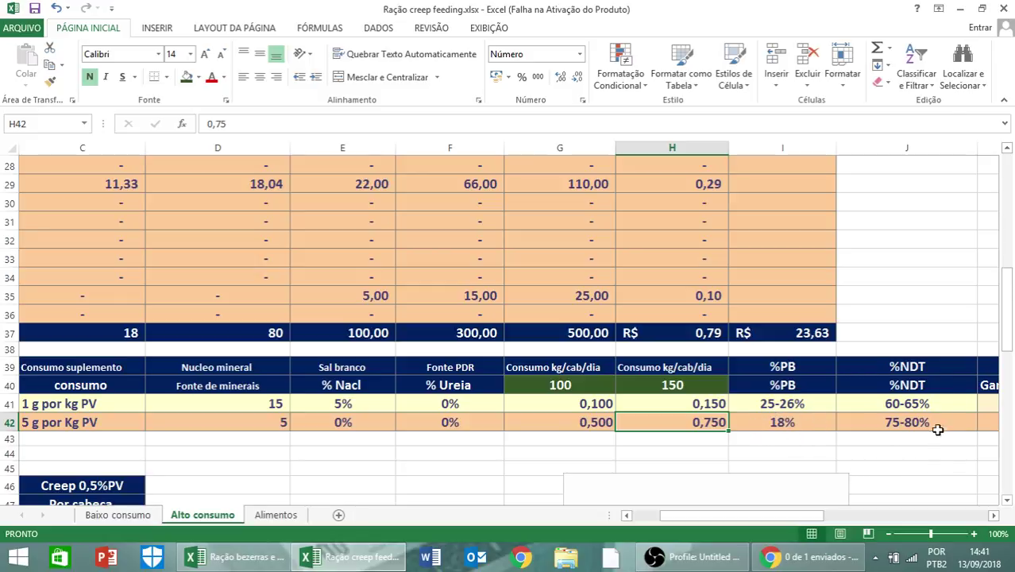
click(994, 515)
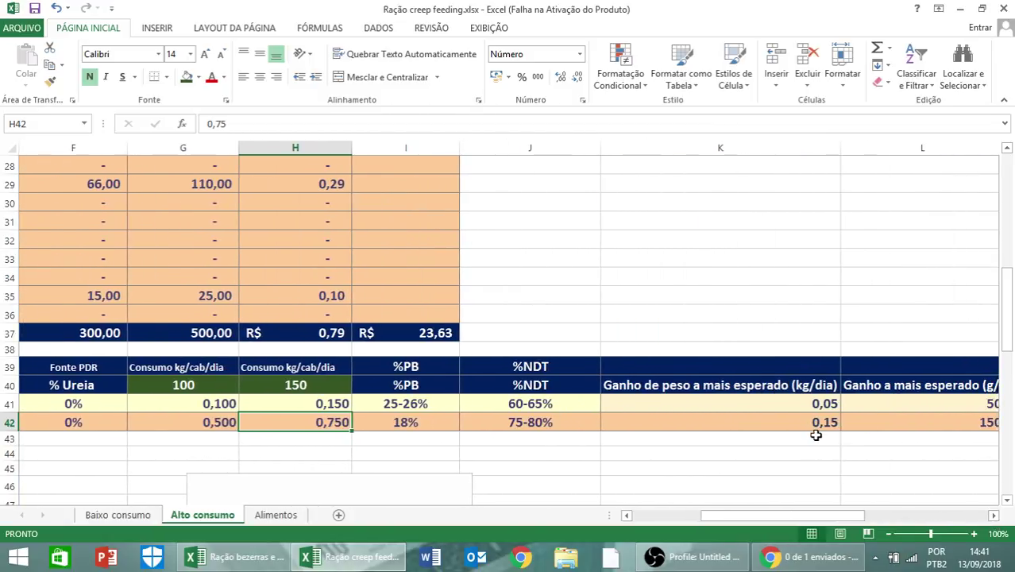
click(993, 515)
click(994, 515)
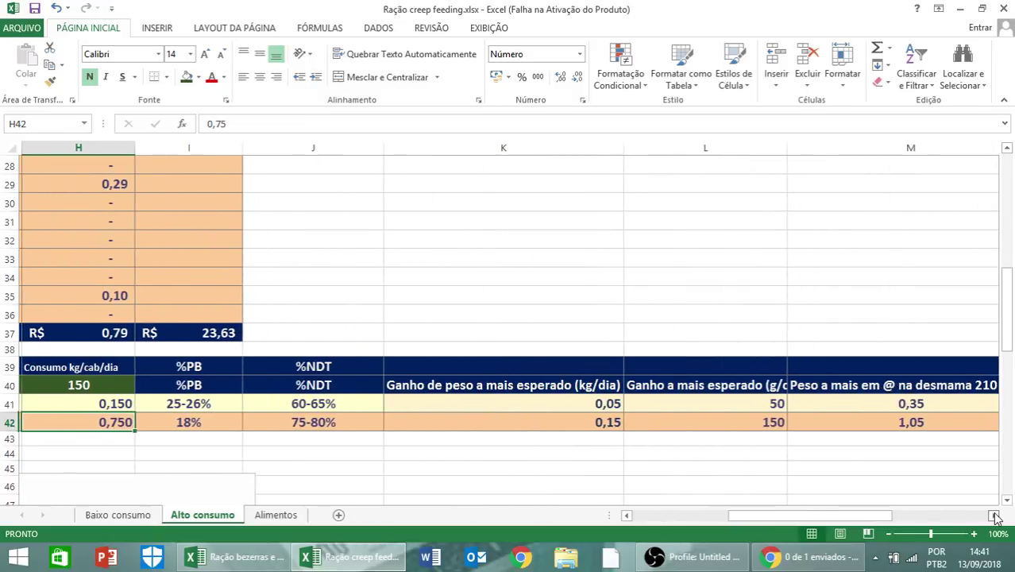
drag(782, 148, 839, 158)
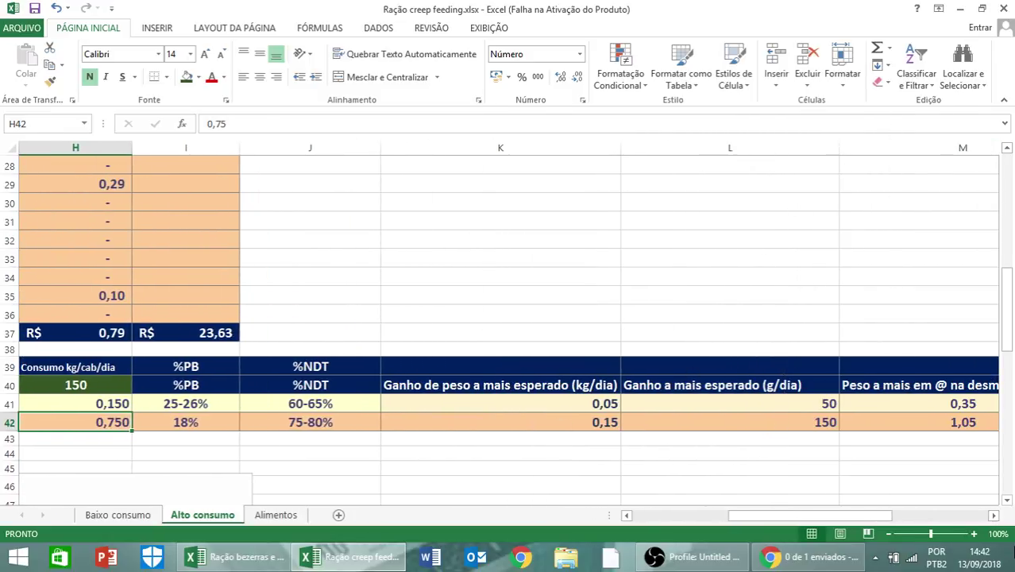
Step: Review the high-consumption creep's extra arrobas at weaning, expected daily gain and weaning weight in kg and @
click(993, 516)
click(993, 515)
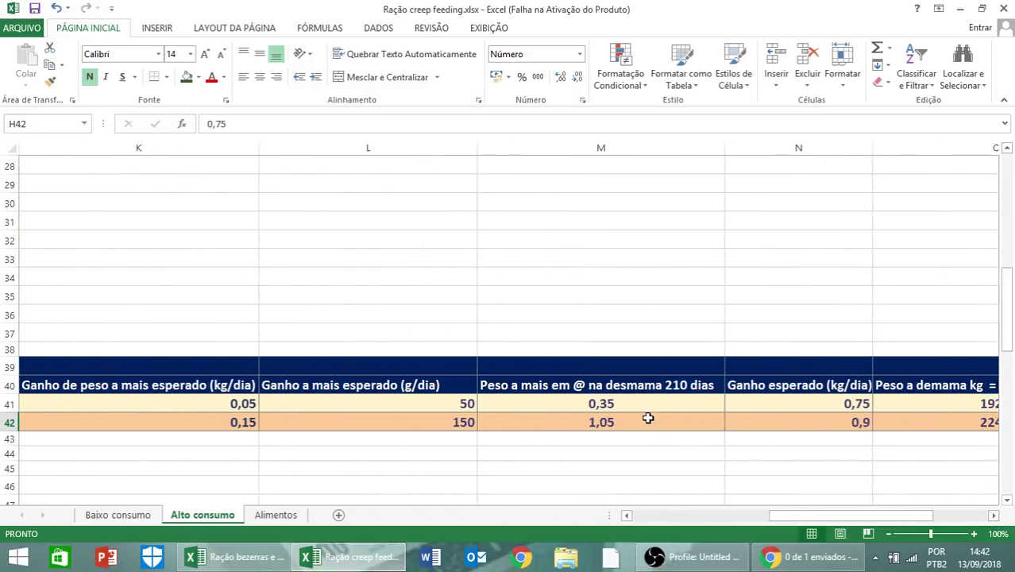
click(993, 514)
click(993, 515)
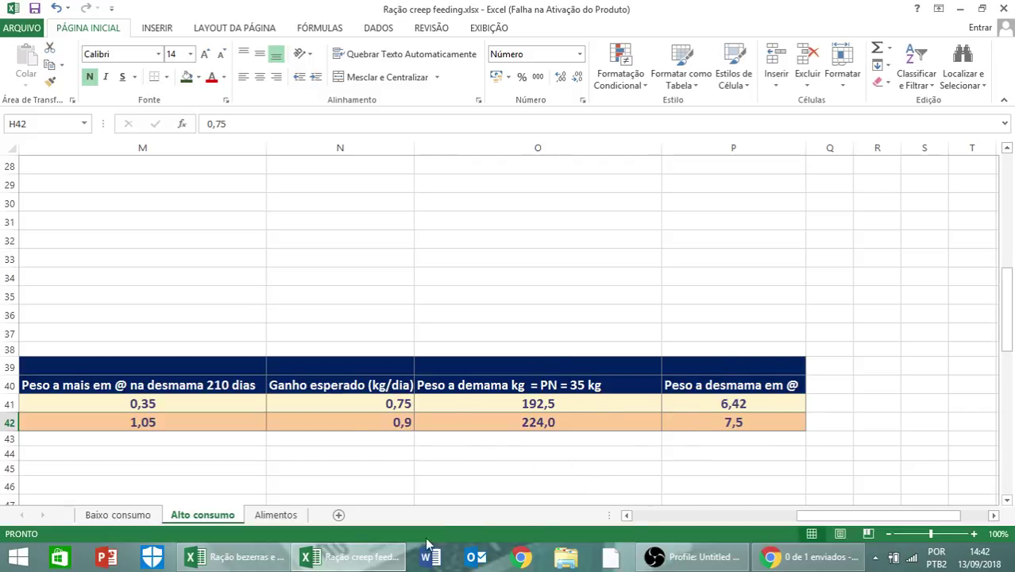
Step: Set the share of Nucleo mineral in the high-consumption ration to 5 percent
click(659, 516)
click(656, 514)
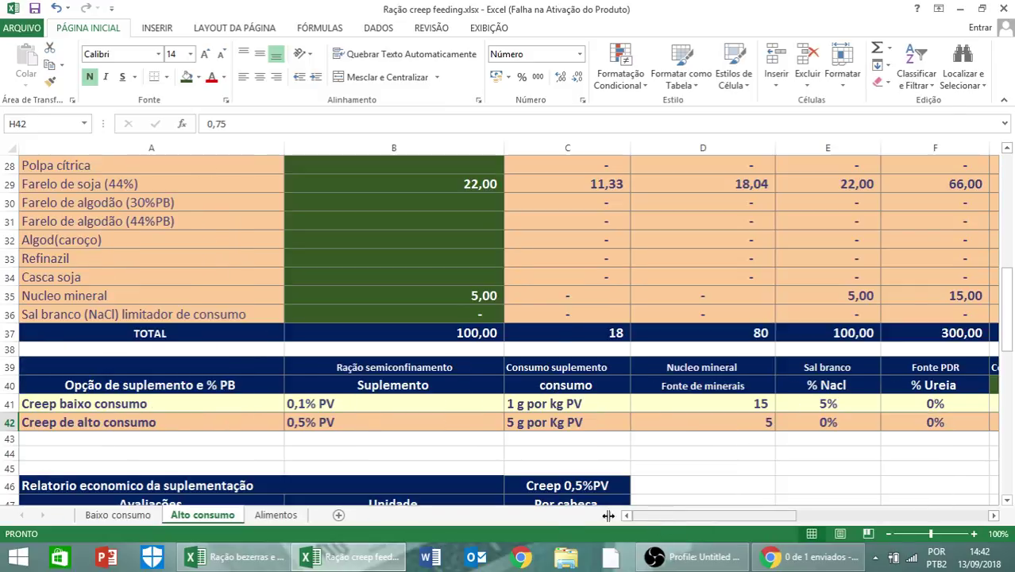
click(485, 296)
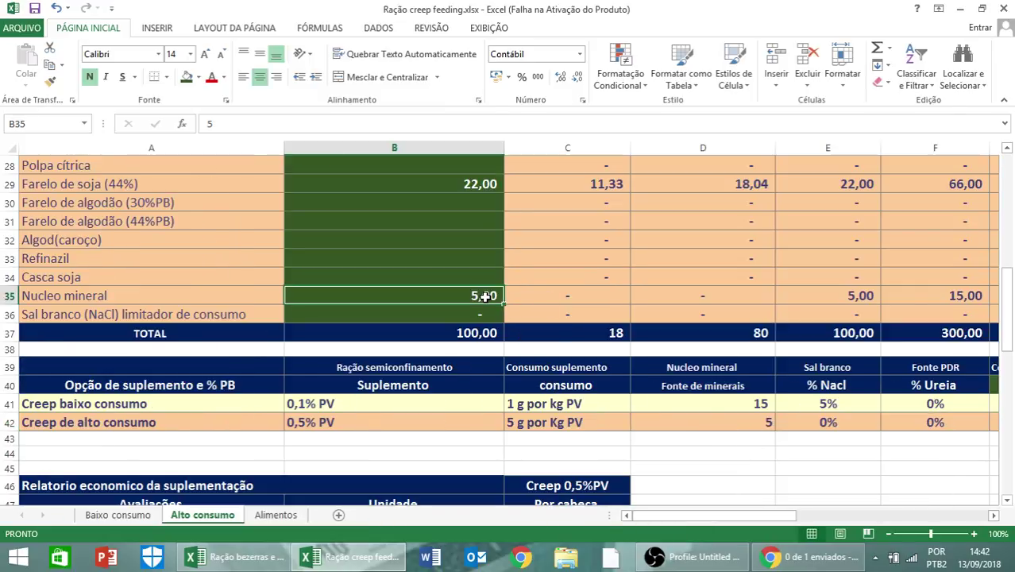
text(5)
key(Return)
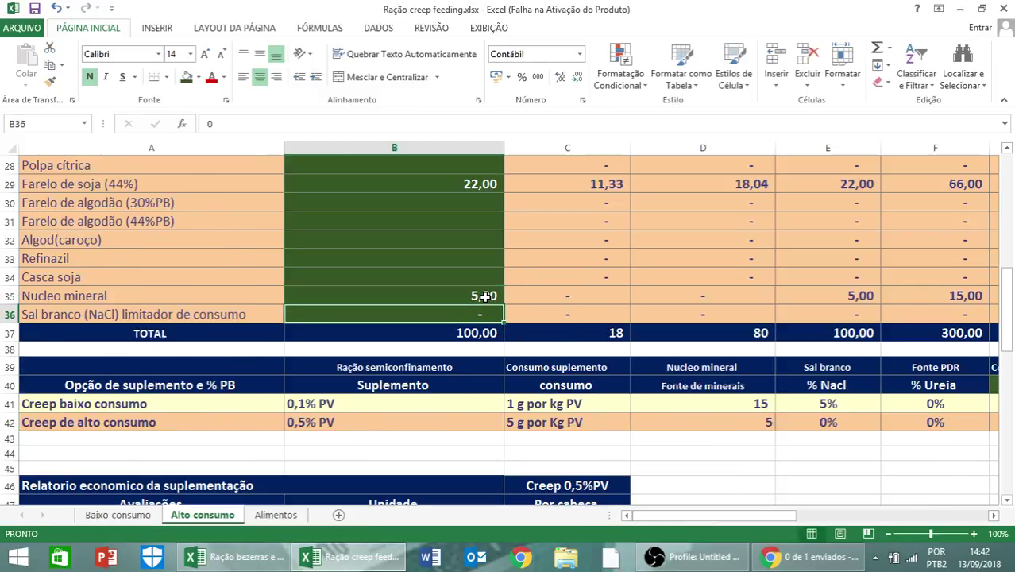
click(485, 296)
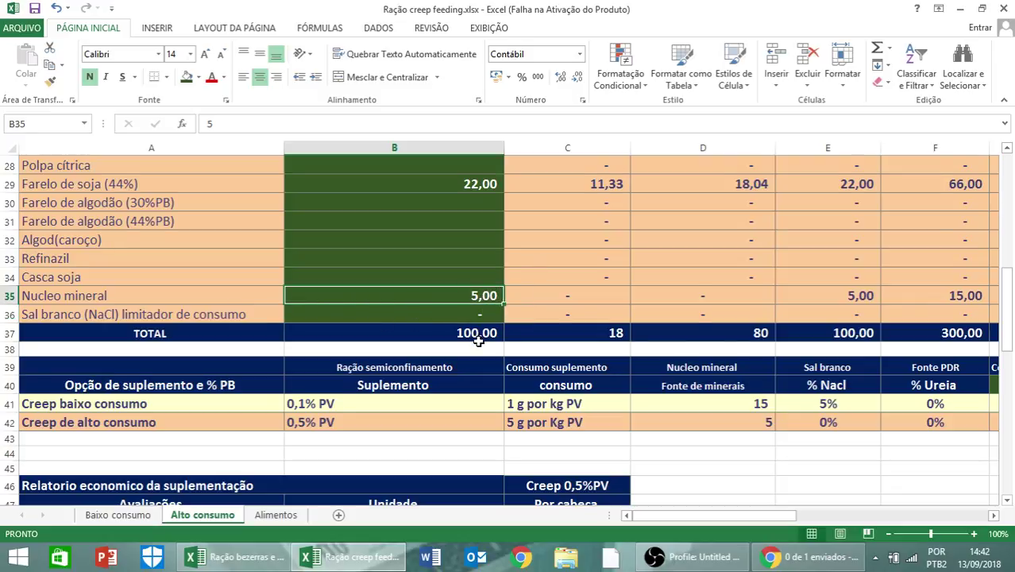
Step: Review the high-consumption ration's ingredient quantities and its cost per kg and per 30 kg bag
scroll(477, 334, up, 2)
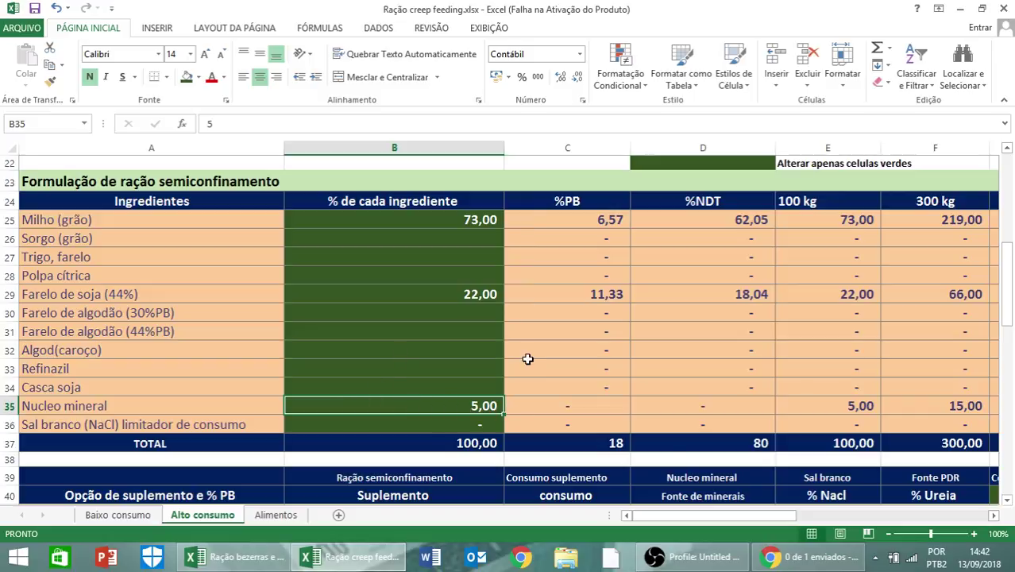
click(993, 514)
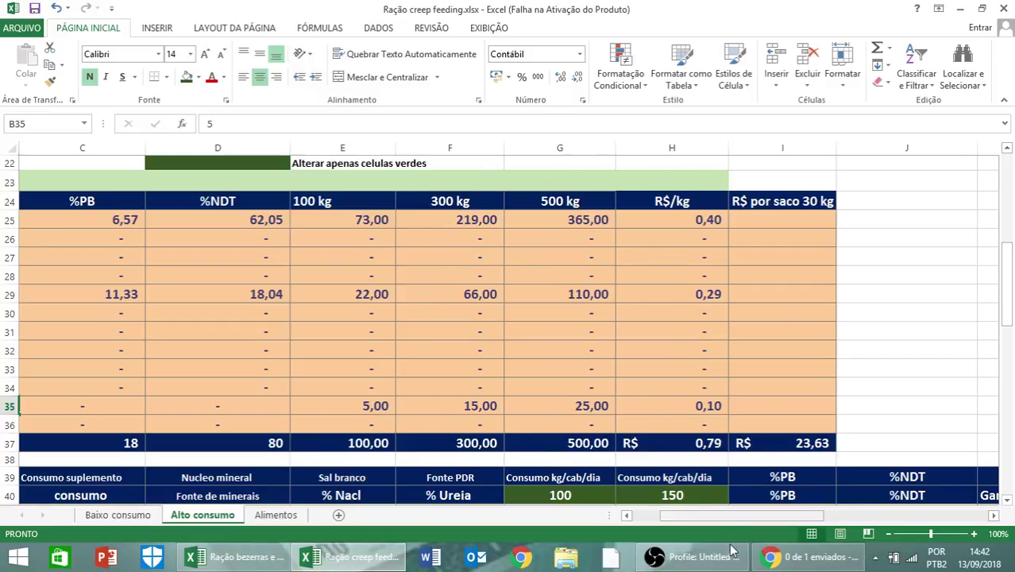
click(646, 516)
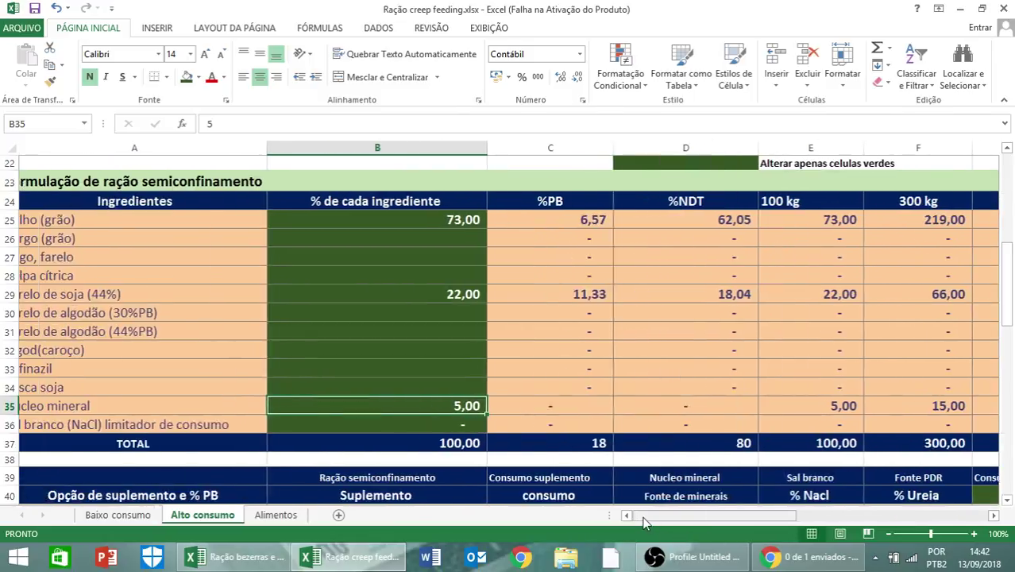
Step: Review the high-consumption creep's economic report, from supplementation period and weight gains to profit per head and per lot
scroll(251, 342, up, 6)
scroll(457, 362, down, 13)
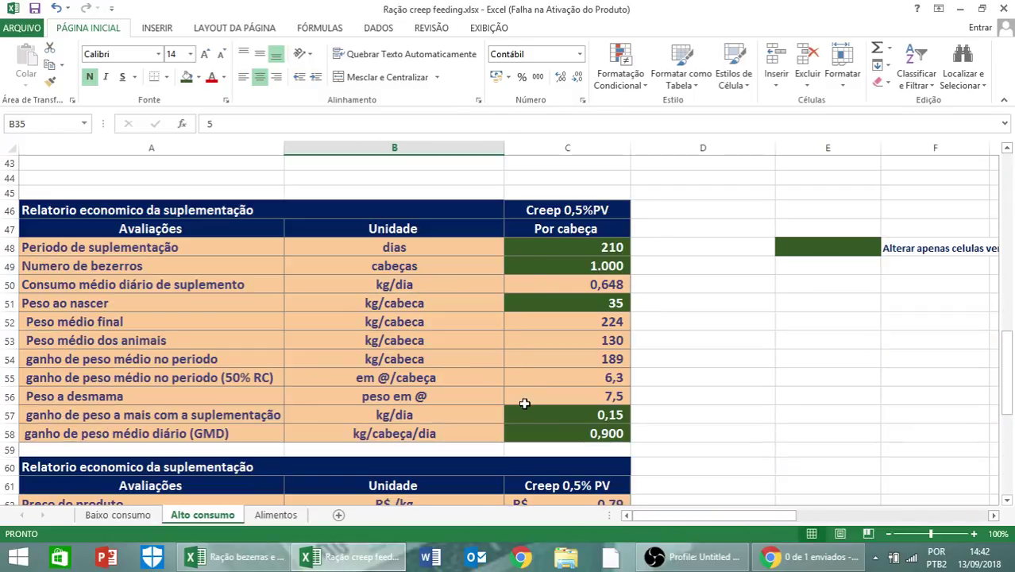
scroll(552, 336, down, 4)
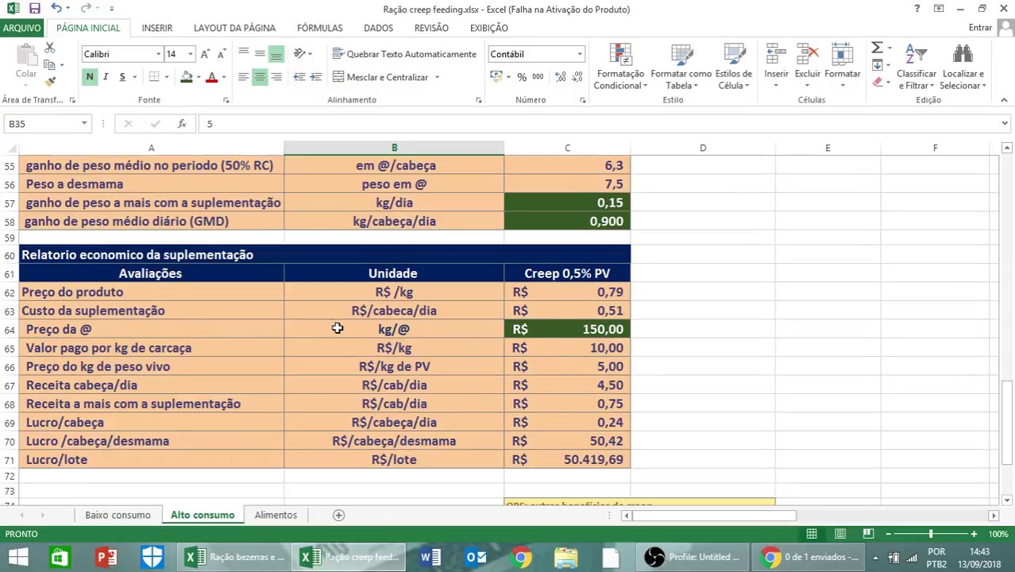
scroll(334, 323, down, 2)
scroll(495, 432, up, 20)
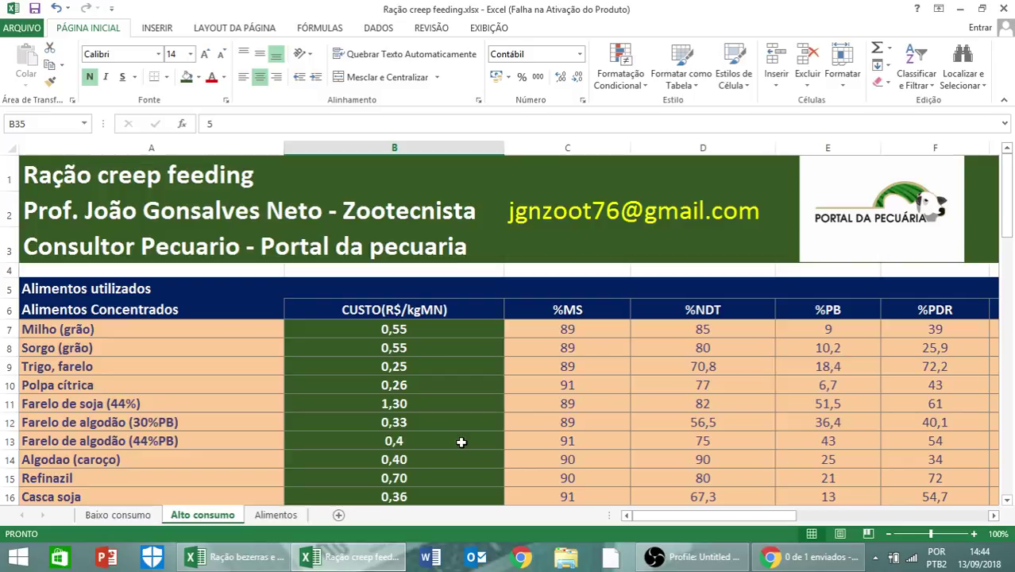
Step: Open the Baixo consumo sheet and review its ration formulation, including cost per kg and per 30 kg bag
click(142, 518)
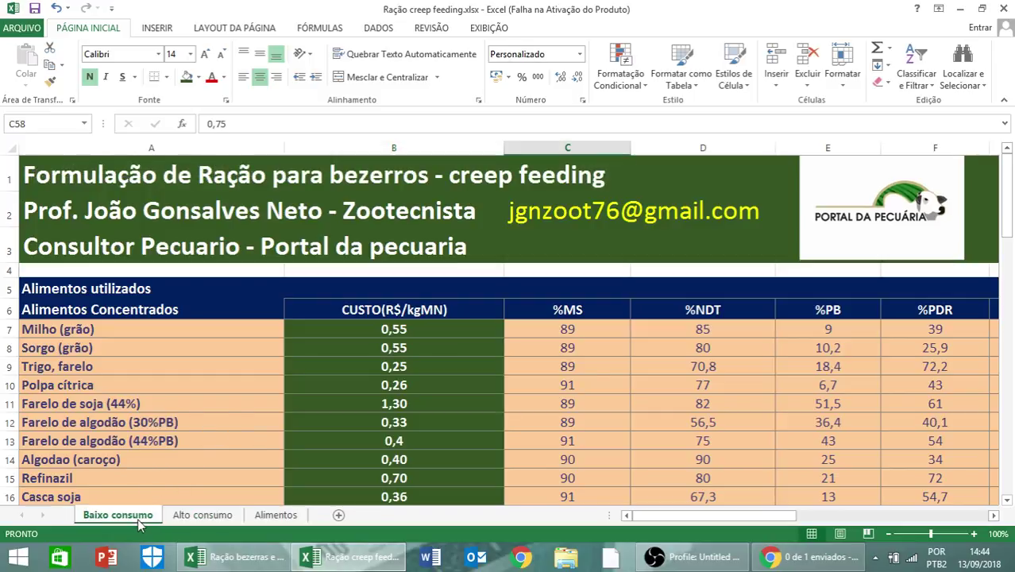
scroll(318, 343, down, 1)
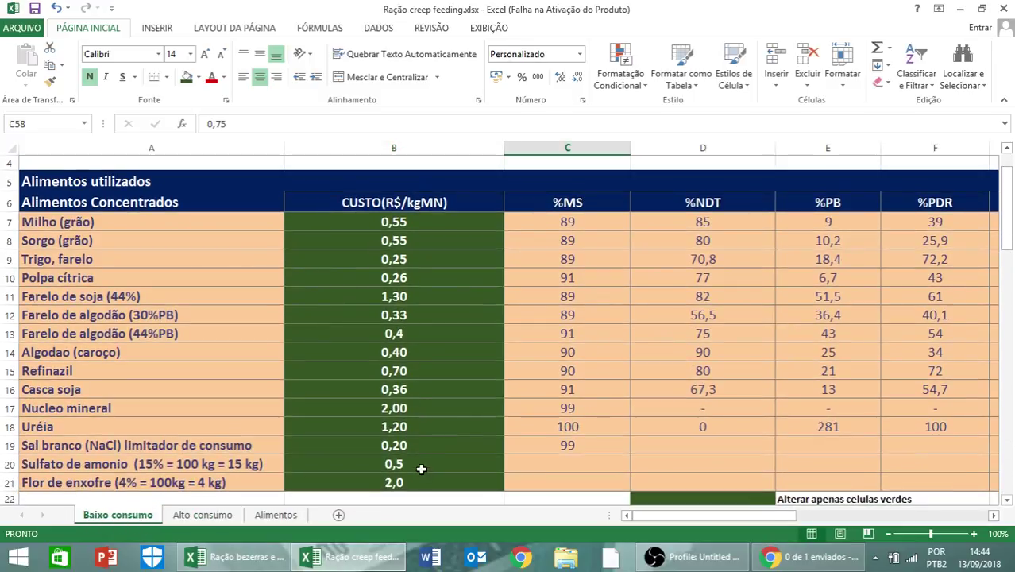
scroll(465, 408, down, 3)
scroll(465, 408, down, 2)
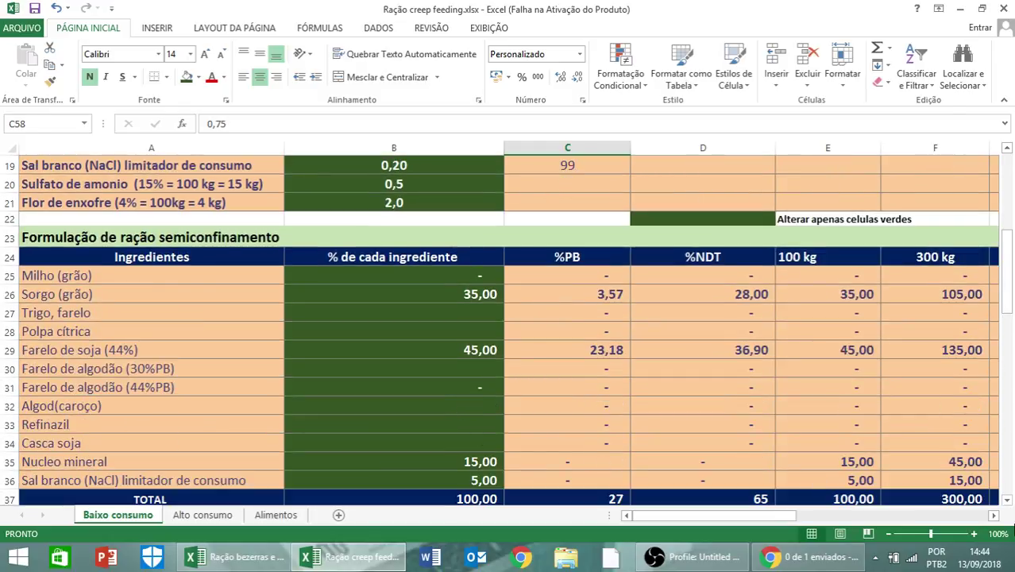
click(992, 515)
click(993, 517)
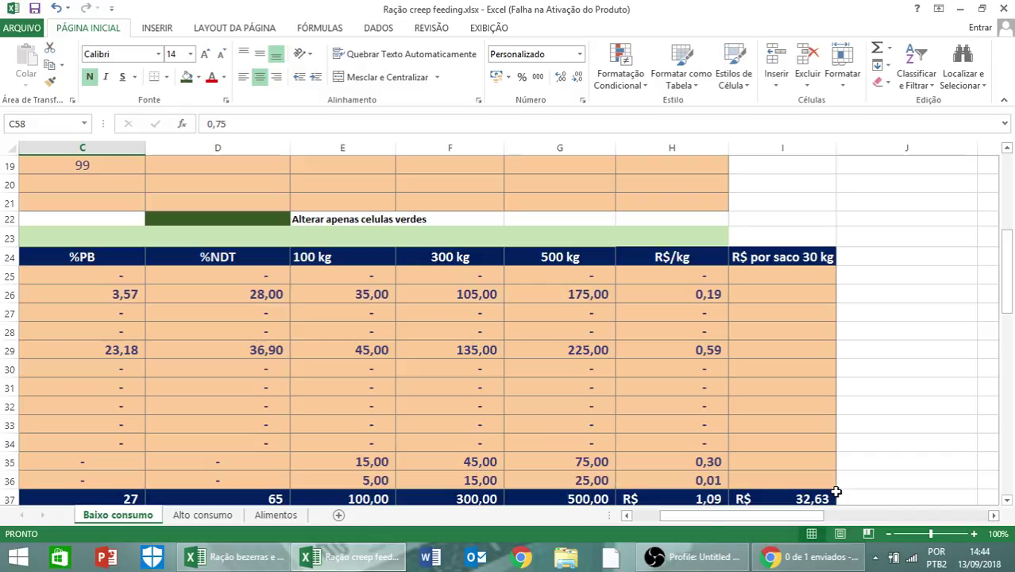
drag(663, 515, 635, 515)
Step: Review the low-consumption sheet's ingredient costs and supplement options table, and return to the sheet's title
scroll(407, 306, up, 2)
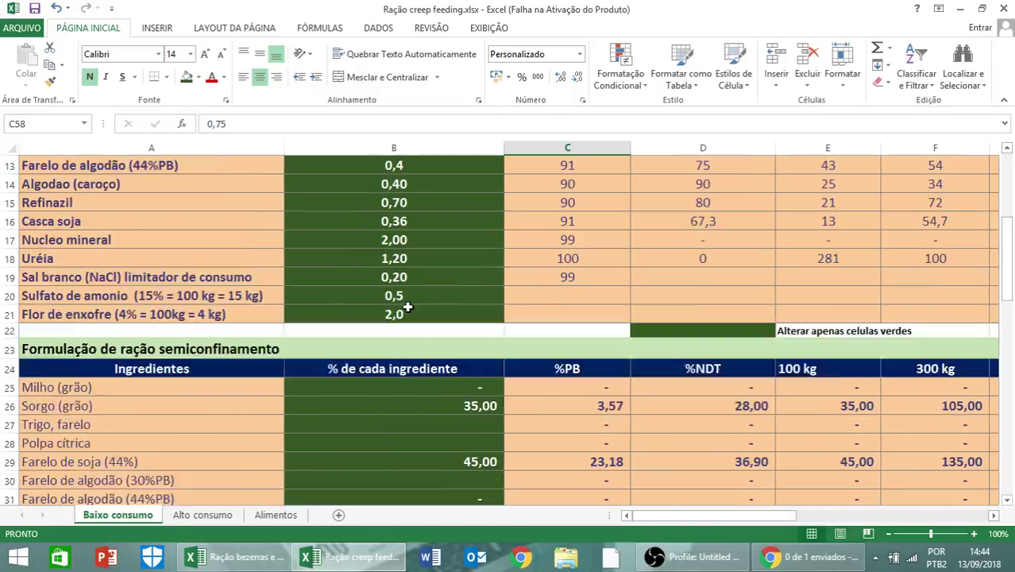
scroll(393, 285, up, 1)
scroll(385, 295, down, 6)
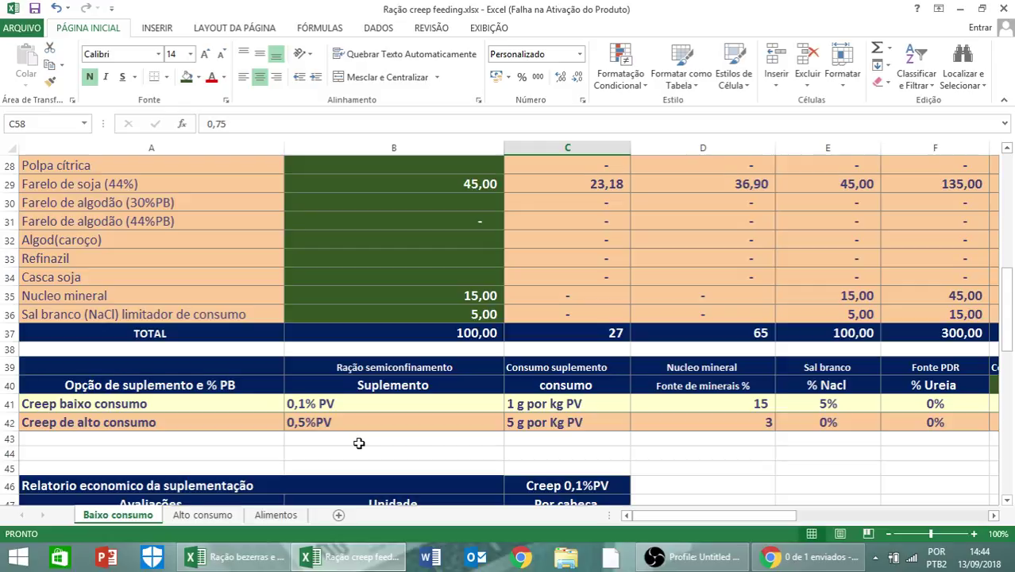
scroll(358, 443, up, 9)
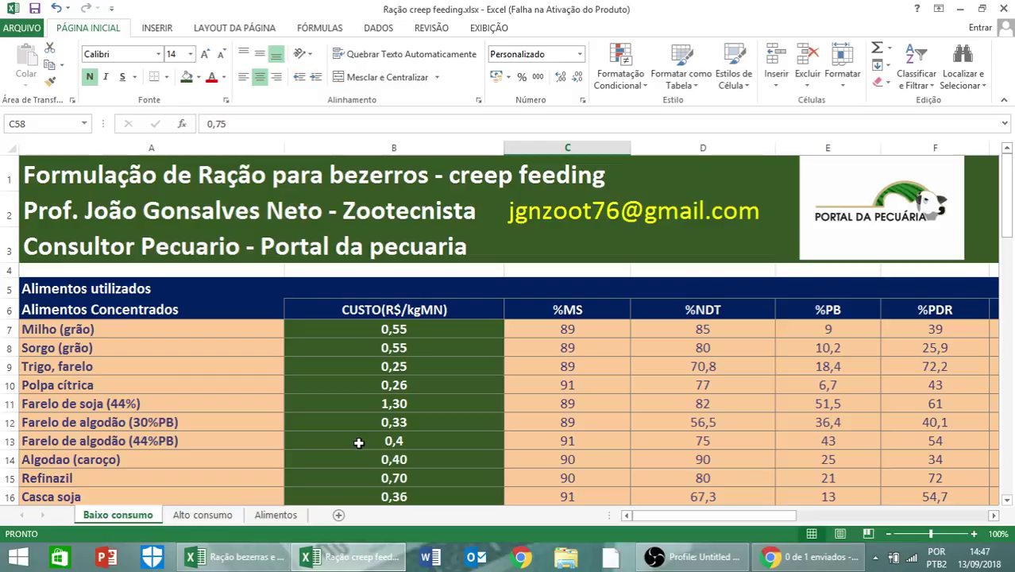
click(690, 557)
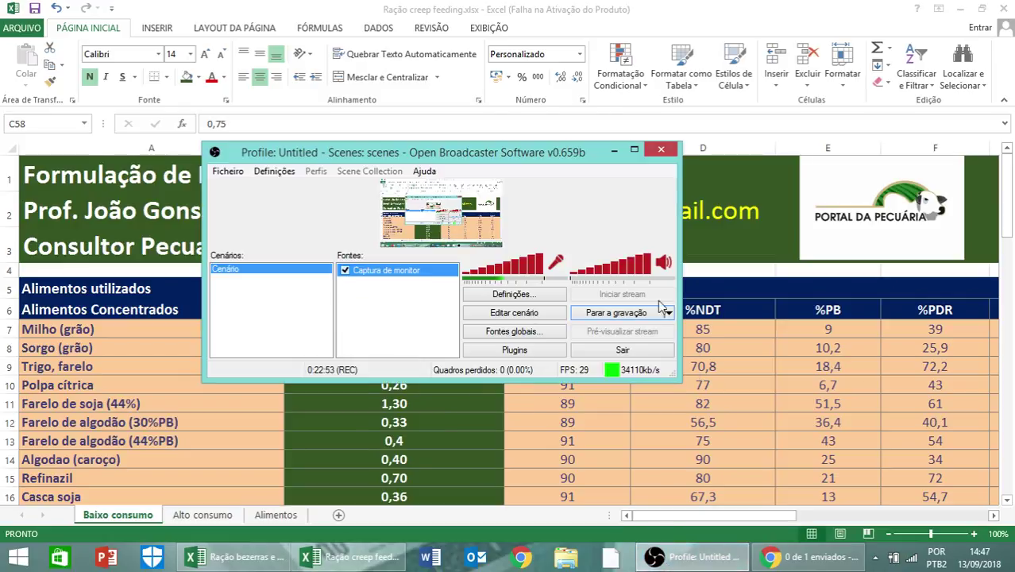